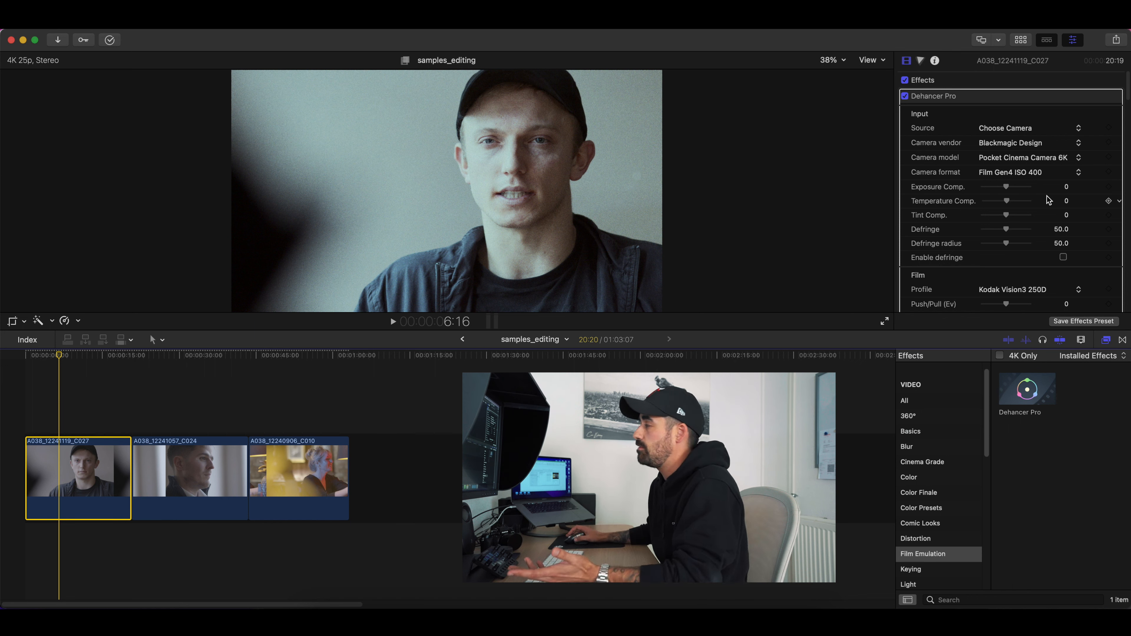
- Try Sony Alpha 7S III as the Dehancer Pro input camera and look through its camera format options
click(1034, 150)
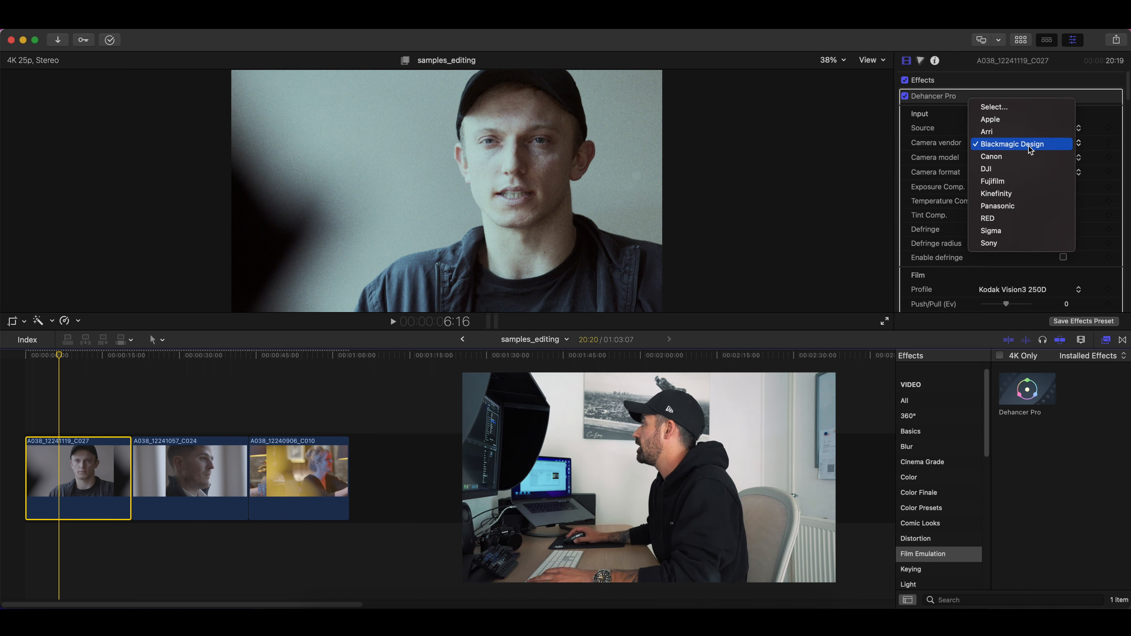
click(1024, 244)
click(1027, 158)
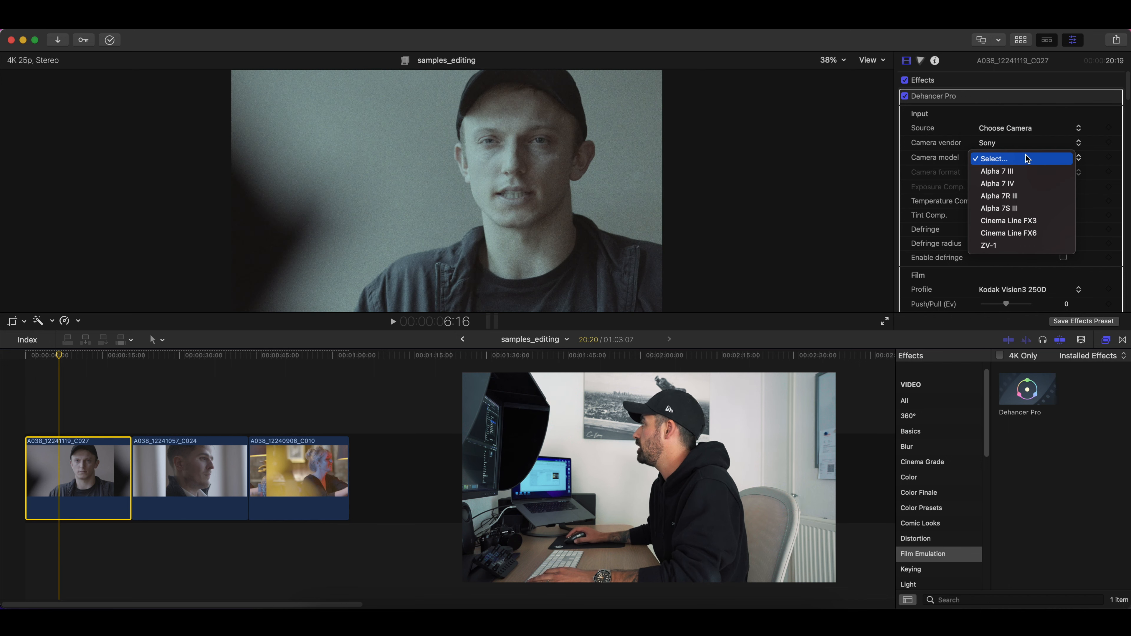
click(1033, 210)
click(1024, 173)
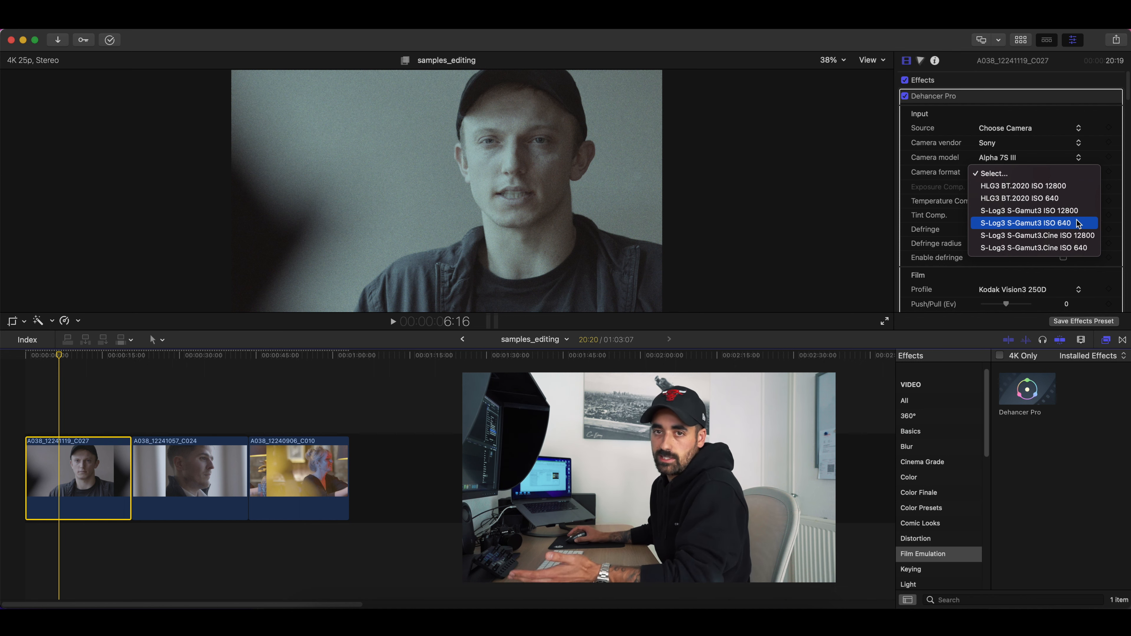
click(1042, 151)
- Set the Dehancer Pro input camera to Blackmagic Design Pocket Cinema Camera 6K with the Film Gen4 ISO 400 format
click(1027, 147)
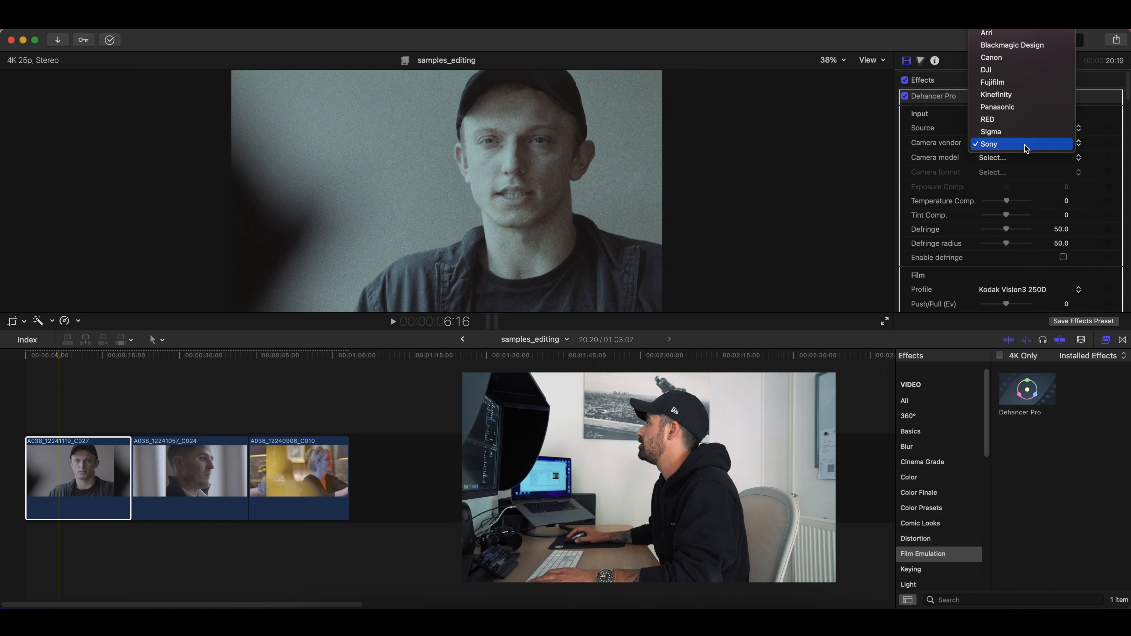
click(1024, 45)
click(1007, 158)
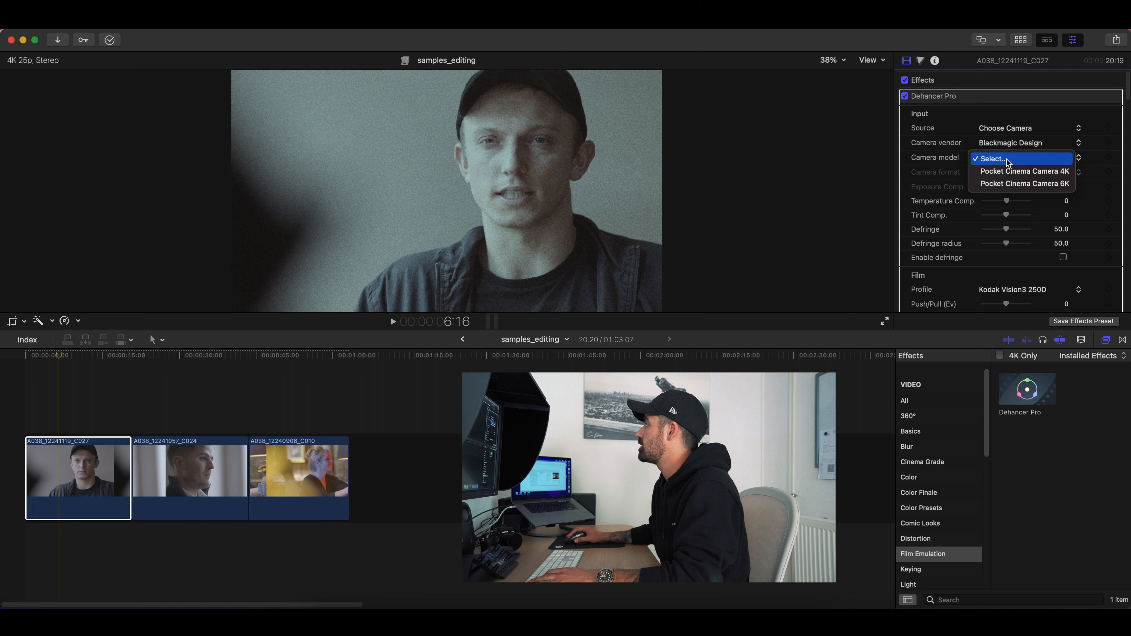
click(1008, 182)
click(1009, 174)
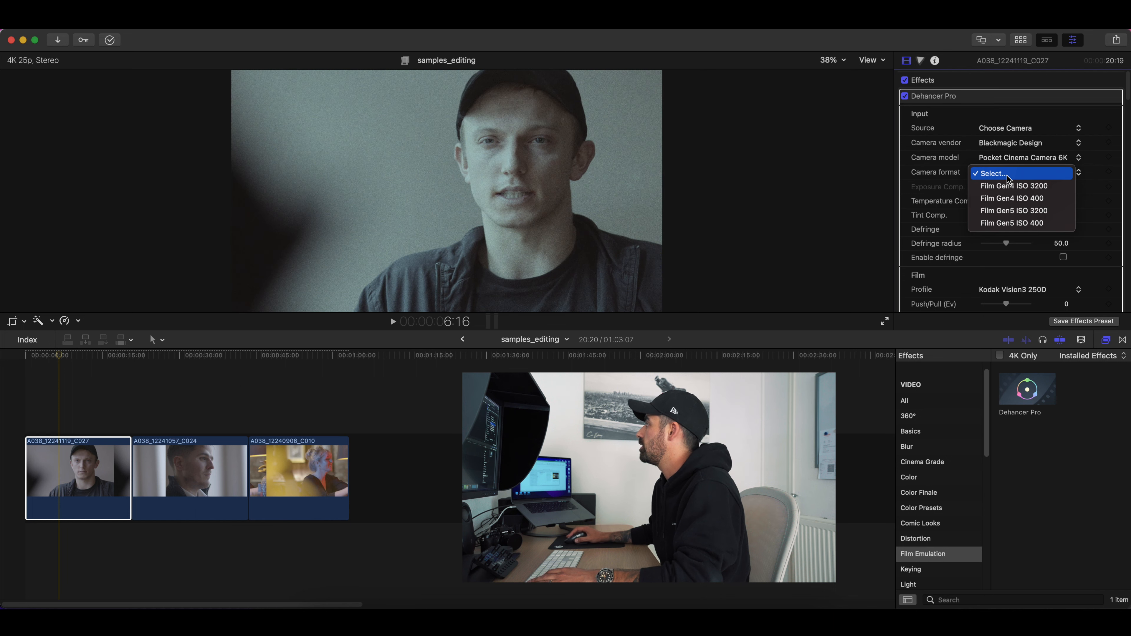
click(1013, 199)
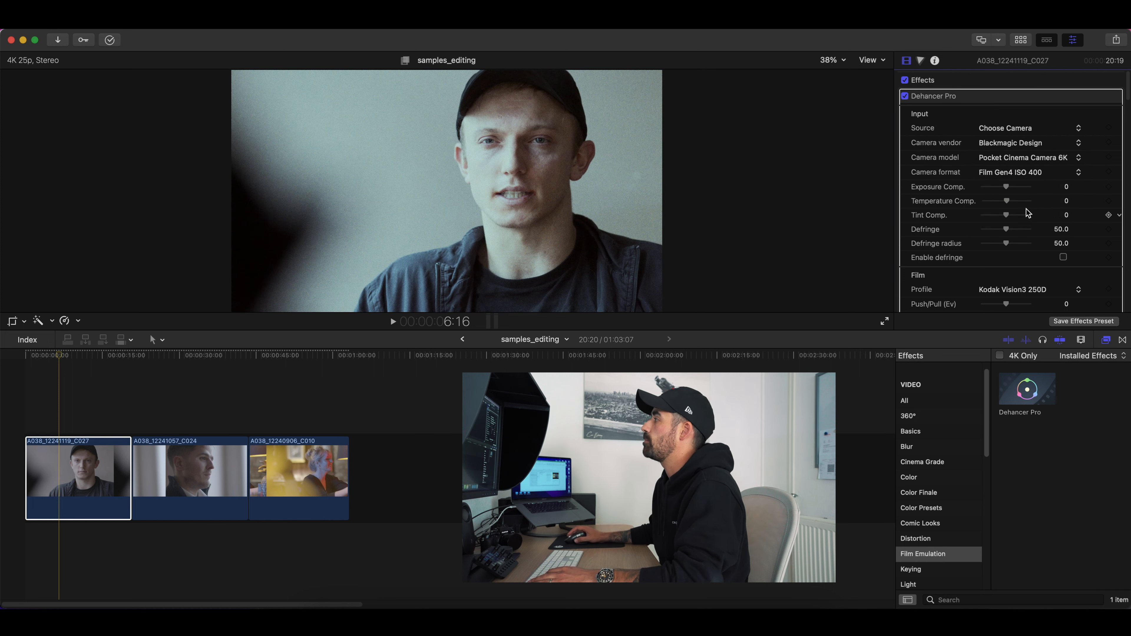
- Set the film profile of the first clip to Kodak Vision3 500T and its Push/Pull to 0.45 Ev
click(1032, 291)
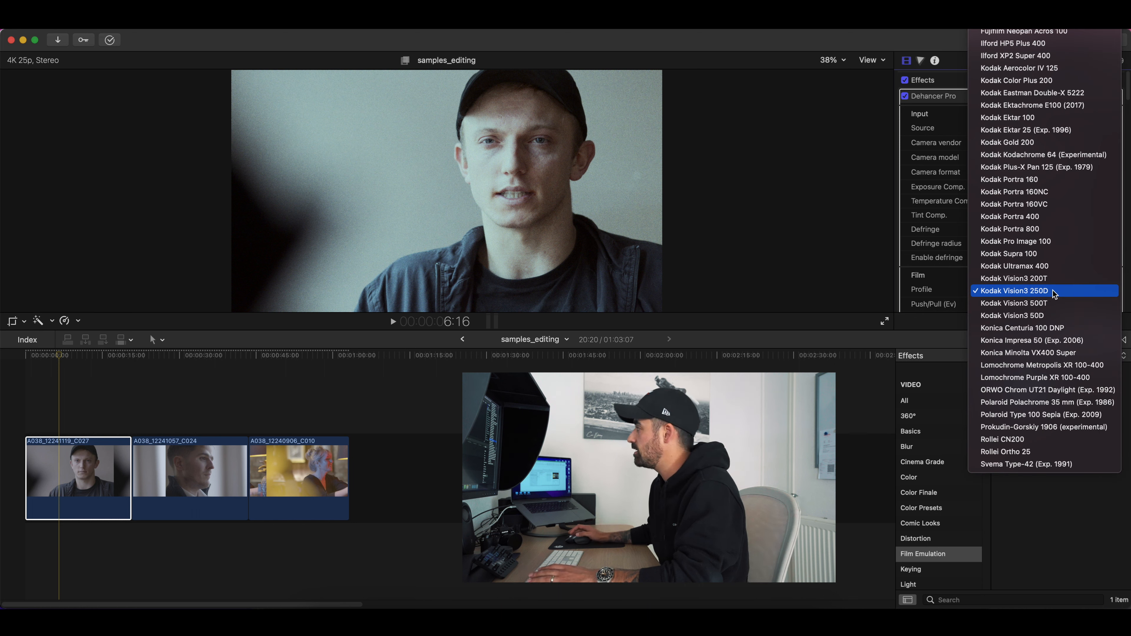
click(1062, 306)
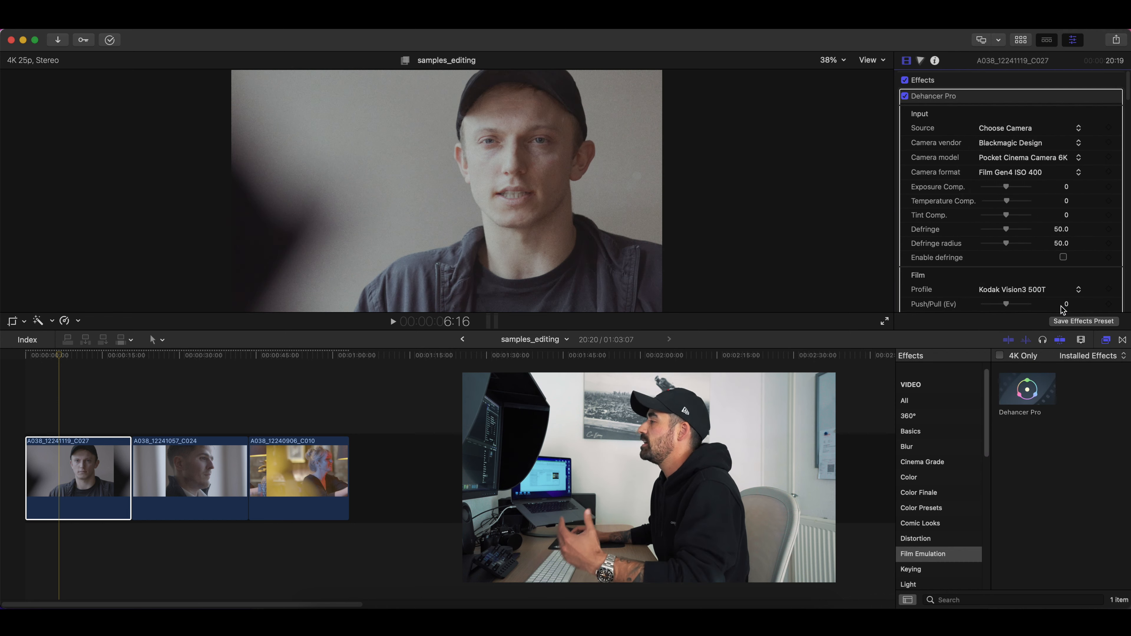
scroll(1062, 303, down, 4)
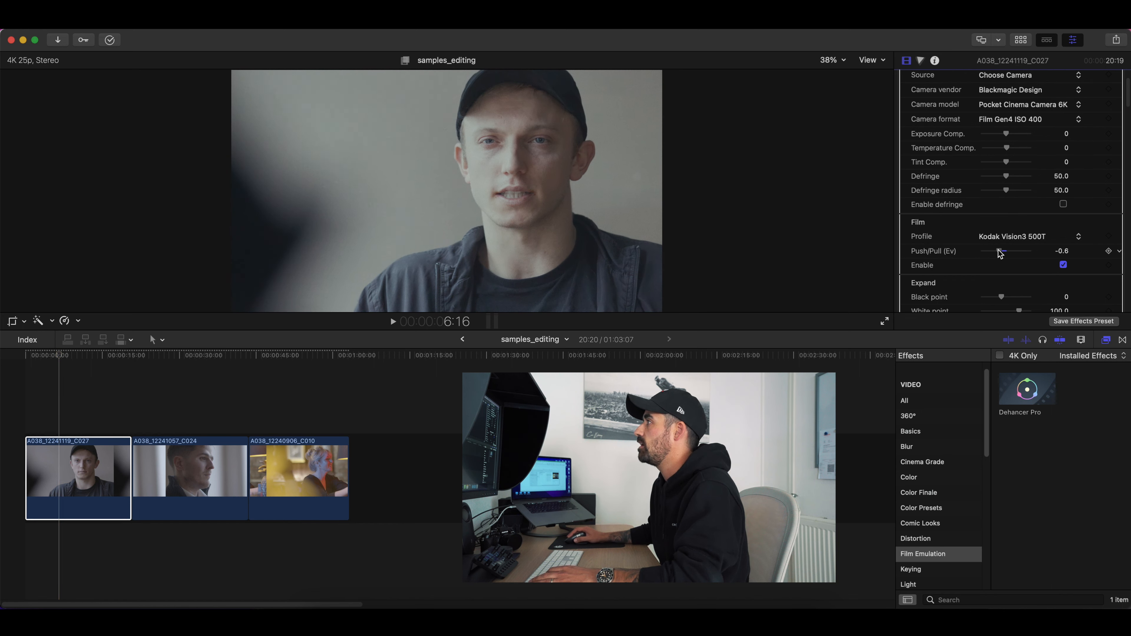
drag(1010, 248, 1020, 252)
- Set the Expand black point to 7.0 and the white point to 100 for the first clip
scroll(1010, 268, down, 3)
drag(1001, 257, 1007, 257)
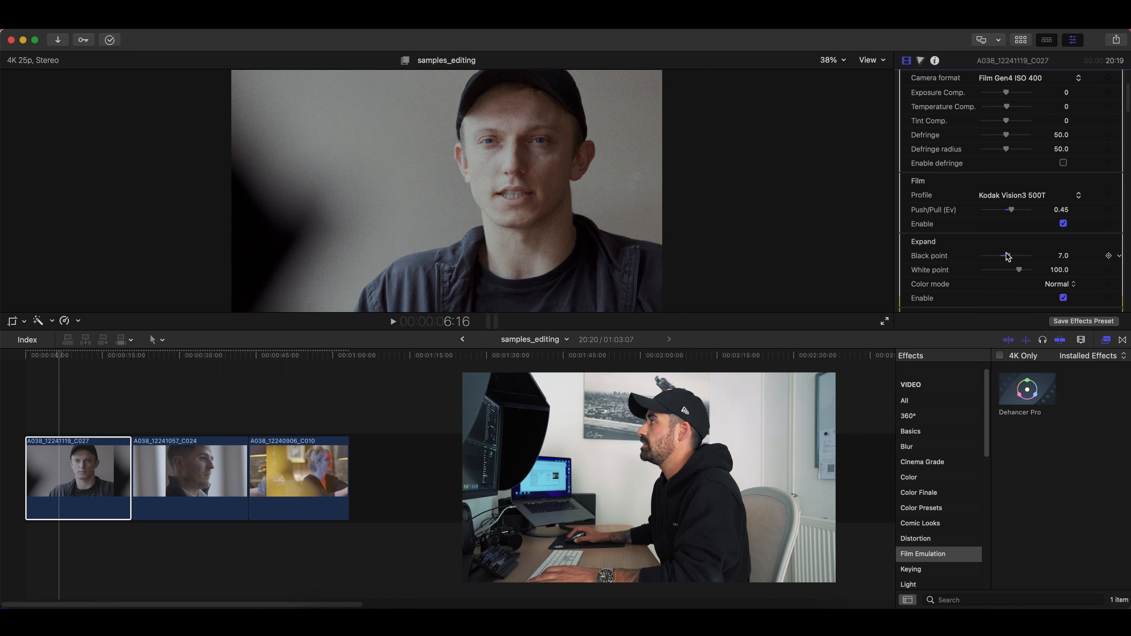
scroll(1023, 265, down, 1)
drag(1020, 257, 1021, 257)
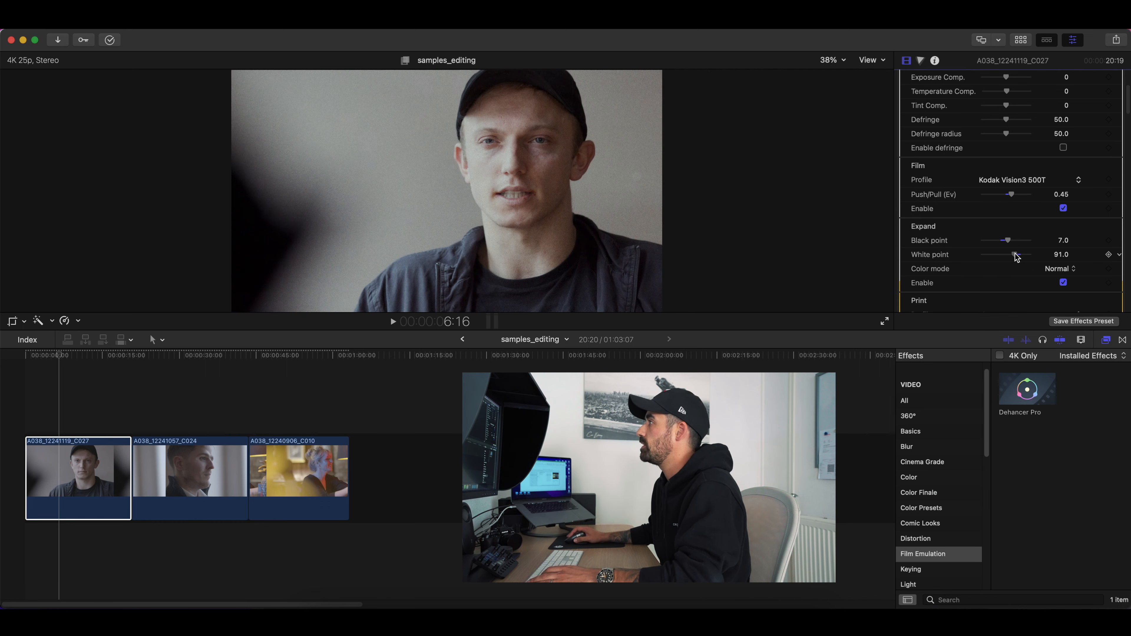
click(1055, 254)
text(100)
key(Return)
- Play back the first clip and toggle Dehancer Pro off and on to compare the look with the original
scroll(962, 237, down, 5)
key(space)
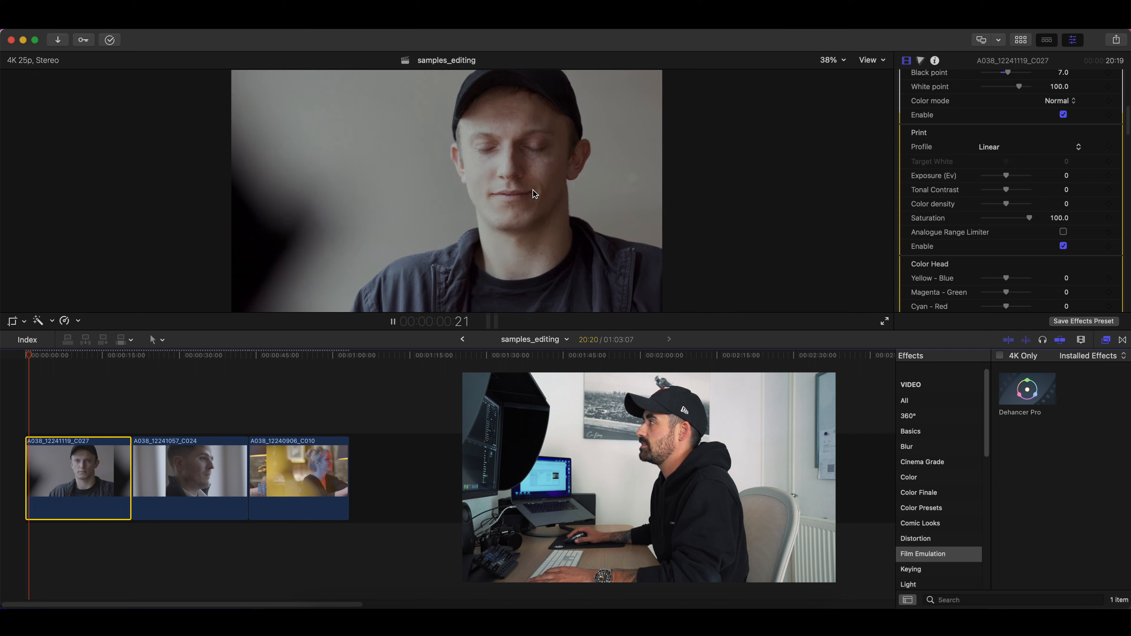
key(space)
scroll(931, 166, up, 8)
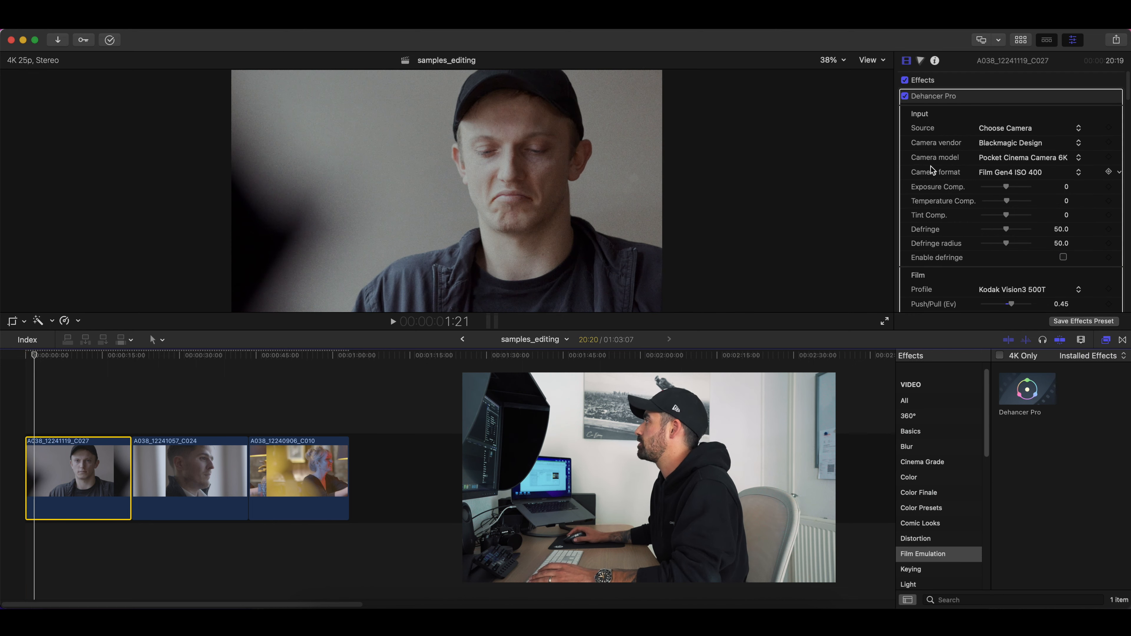
click(905, 96)
click(905, 96)
click(906, 97)
click(906, 97)
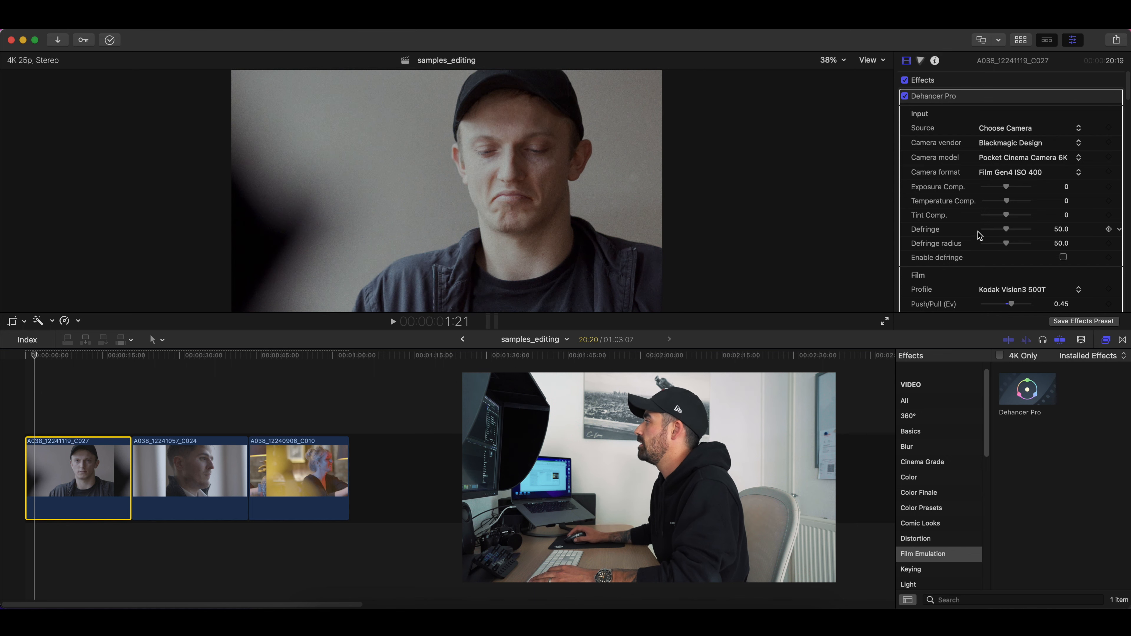
- Review the Film Grain settings of the first clip and play the clip to judge the grain
scroll(978, 235, down, 10)
scroll(995, 208, down, 8)
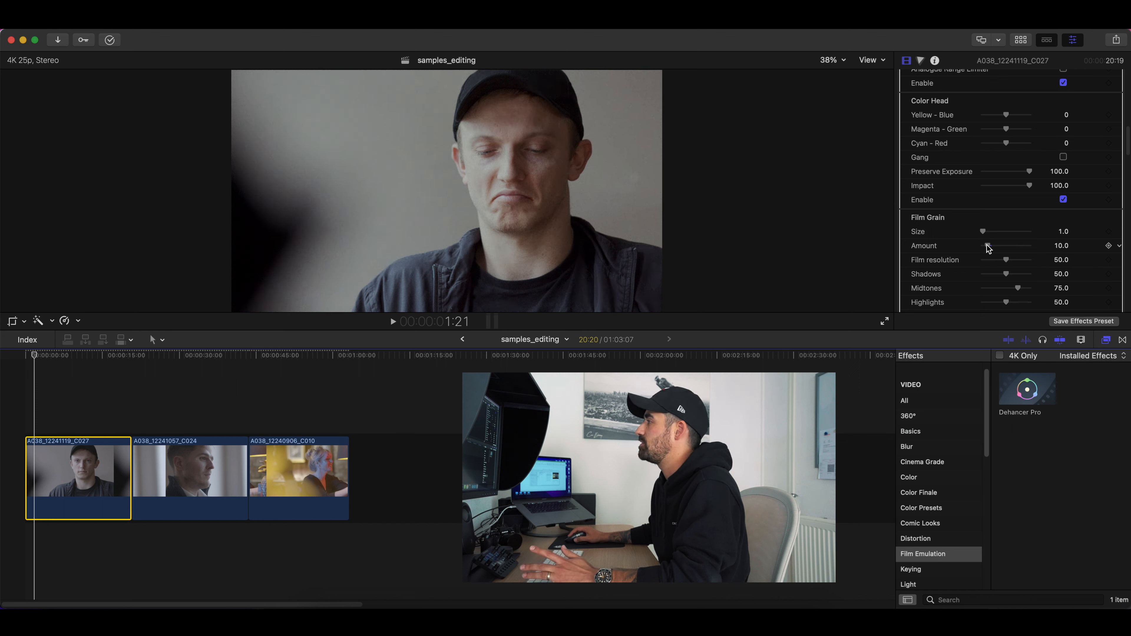
key(space)
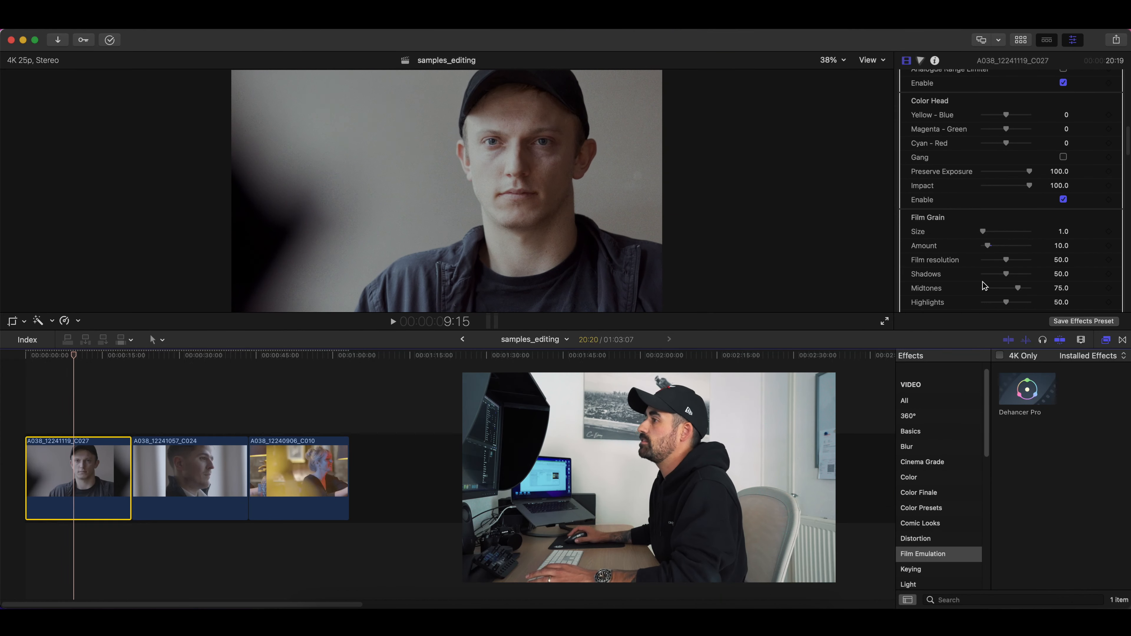
- Paste the Dehancer Pro effect from the first clip onto A038_12241057_C024 and set its camera format to Film Gen4 ISO 400
click(209, 479)
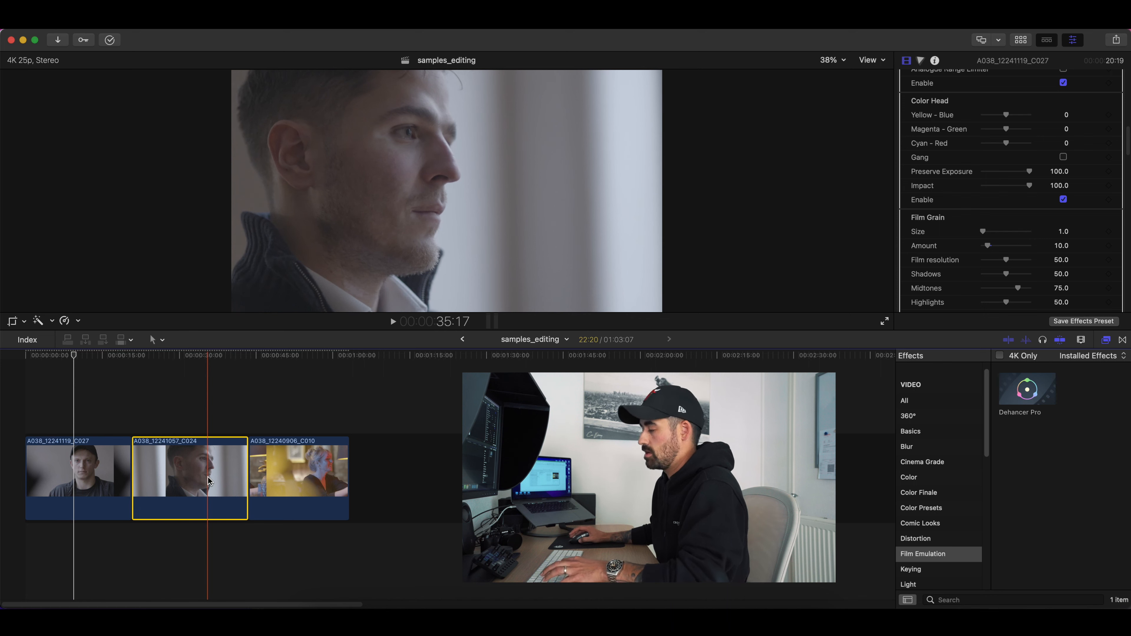
key(shift+super+v)
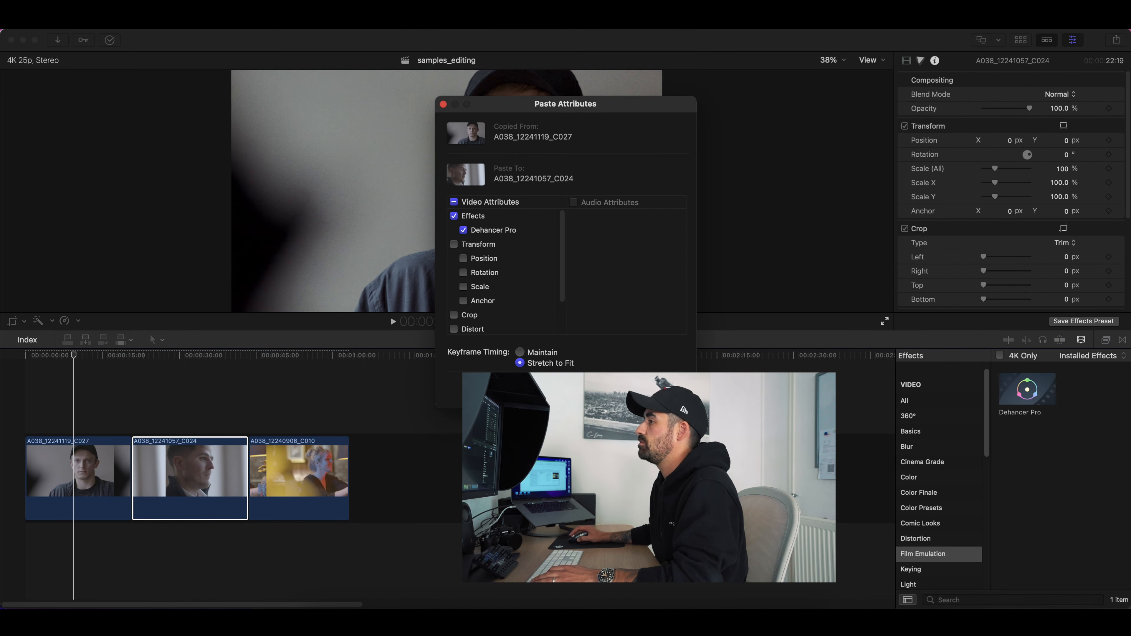
click(669, 391)
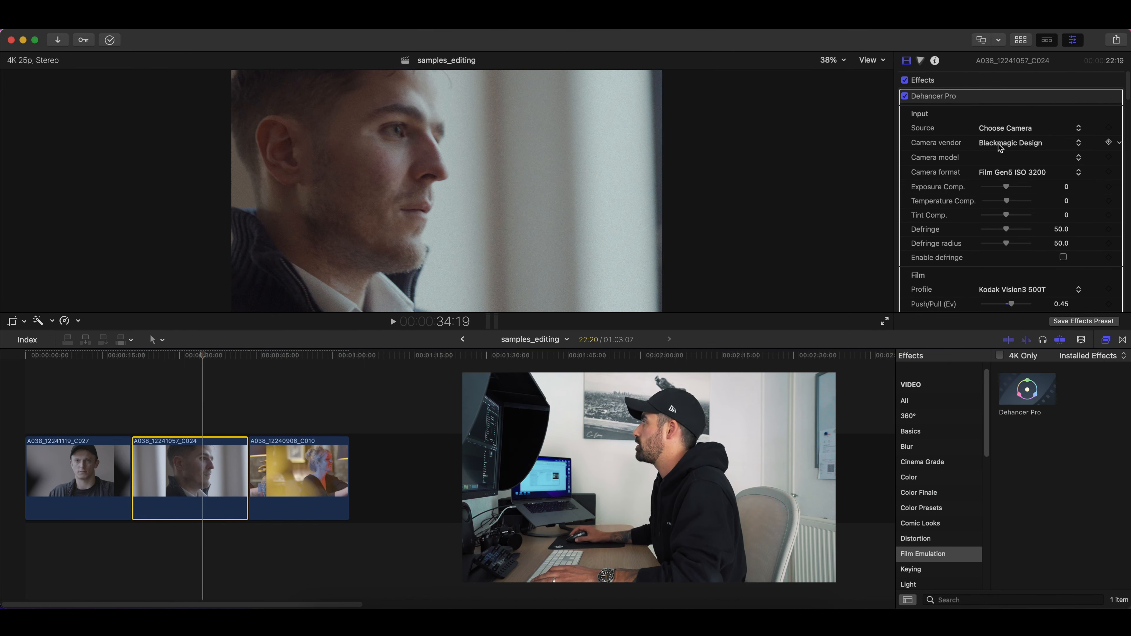
scroll(1005, 203, down, 2)
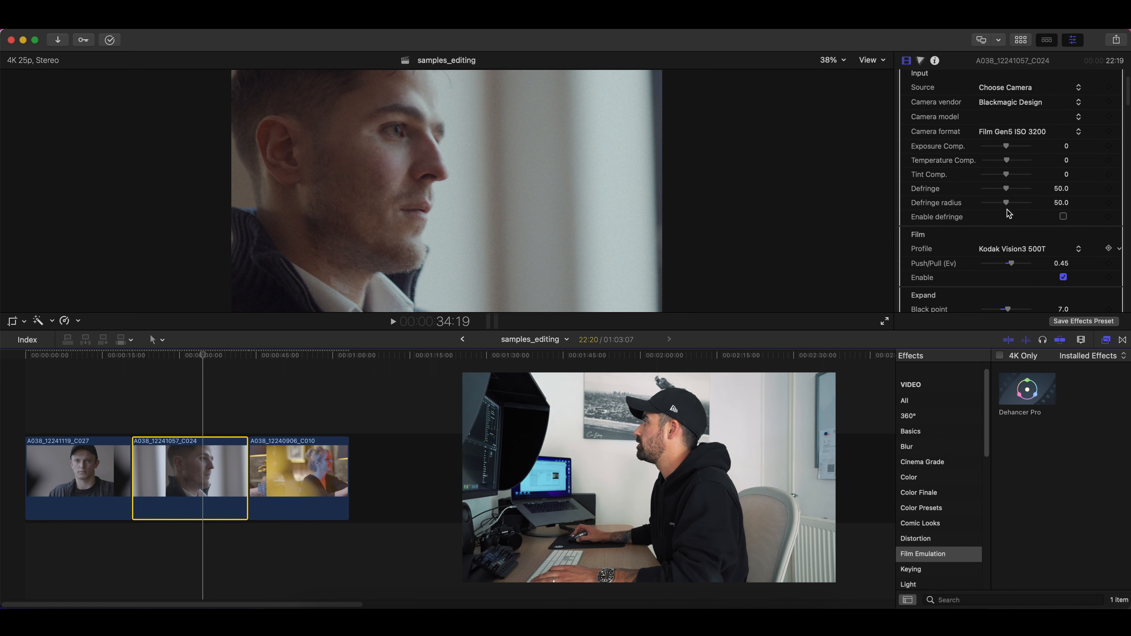
click(1018, 132)
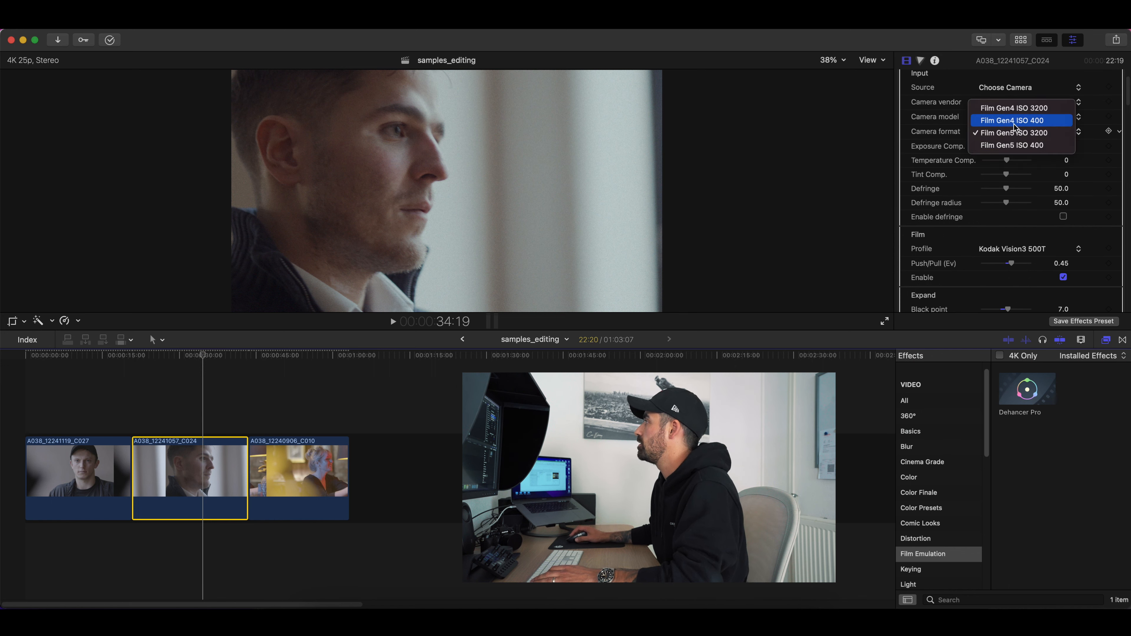
click(1016, 121)
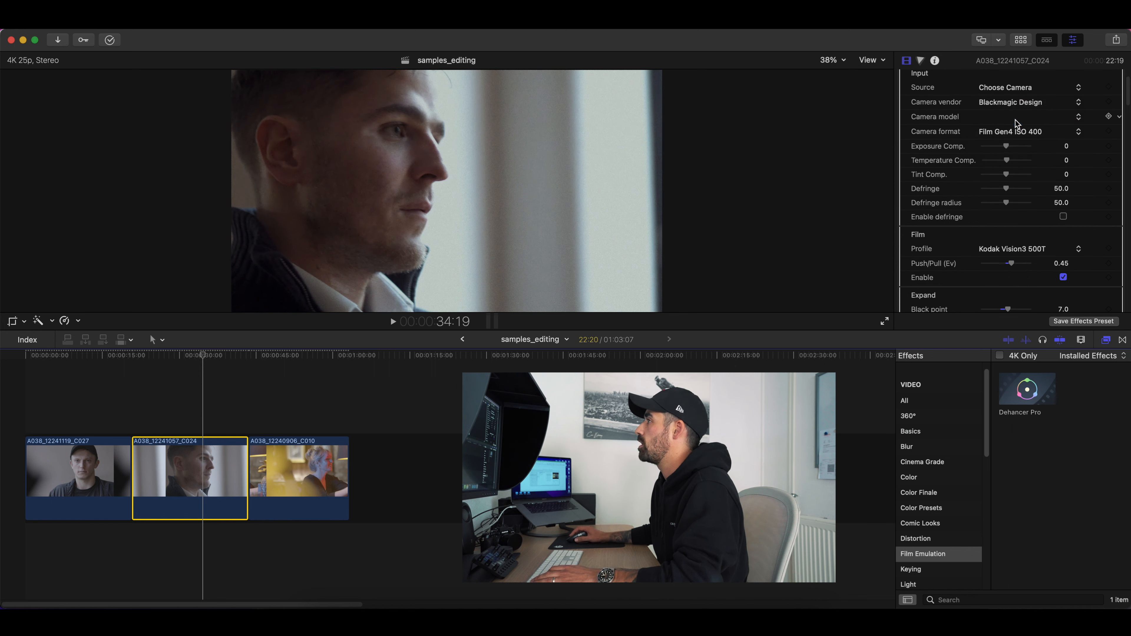
- Set the second clip's film profile to Ilford XP2 Super 400 and preview the black-and-white look
scroll(1023, 230, down, 1)
click(1021, 227)
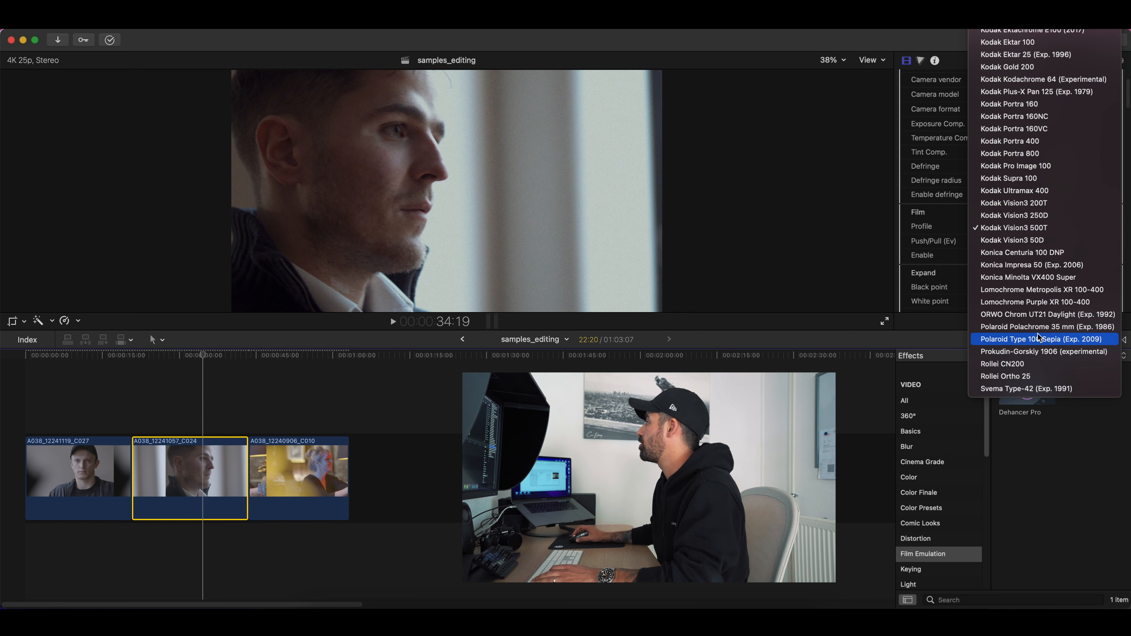
scroll(1041, 336, up, 6)
click(1028, 241)
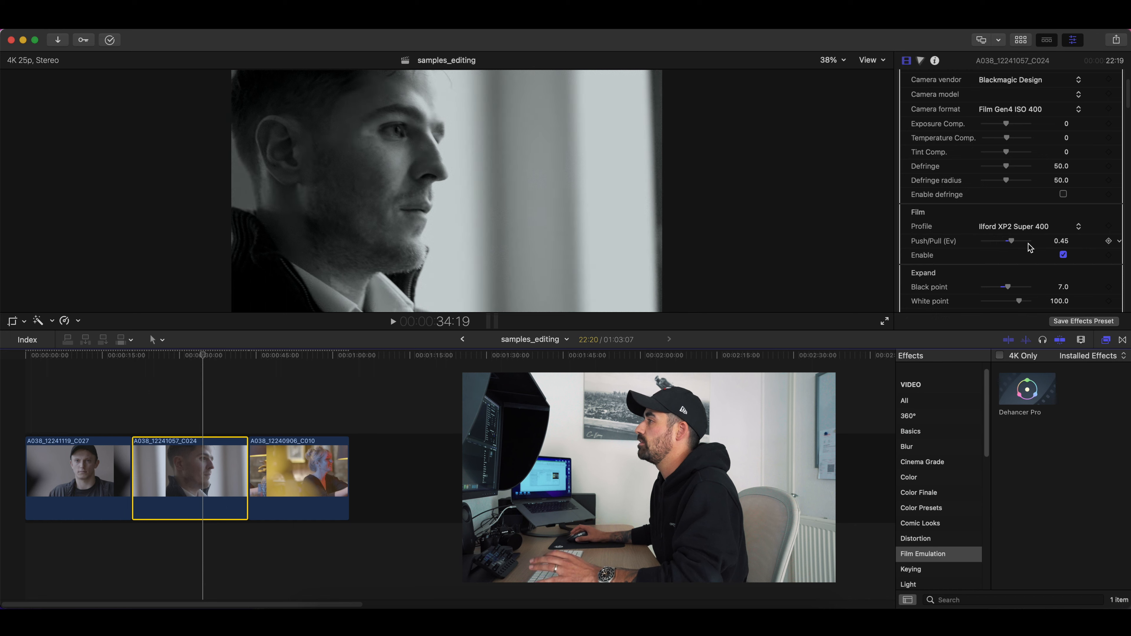
key(space)
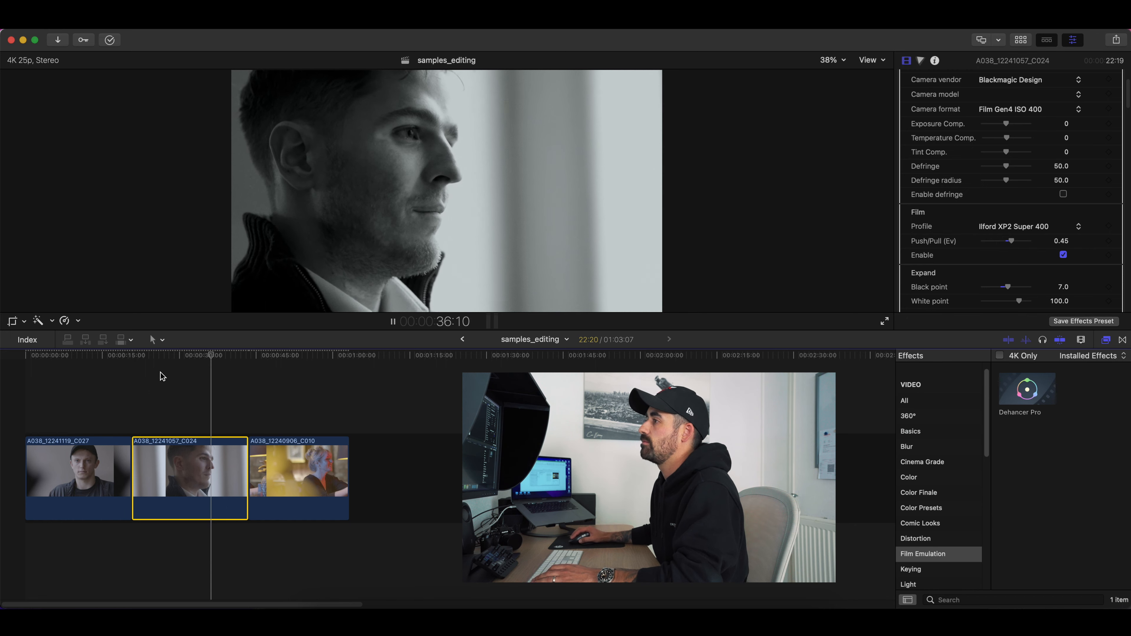
key(space)
click(155, 356)
- Set the second clip's Push/Pull to 0 and its Expand black point to 5.0, and play the clip to check
scroll(1038, 231, down, 1)
scroll(1024, 225, down, 5)
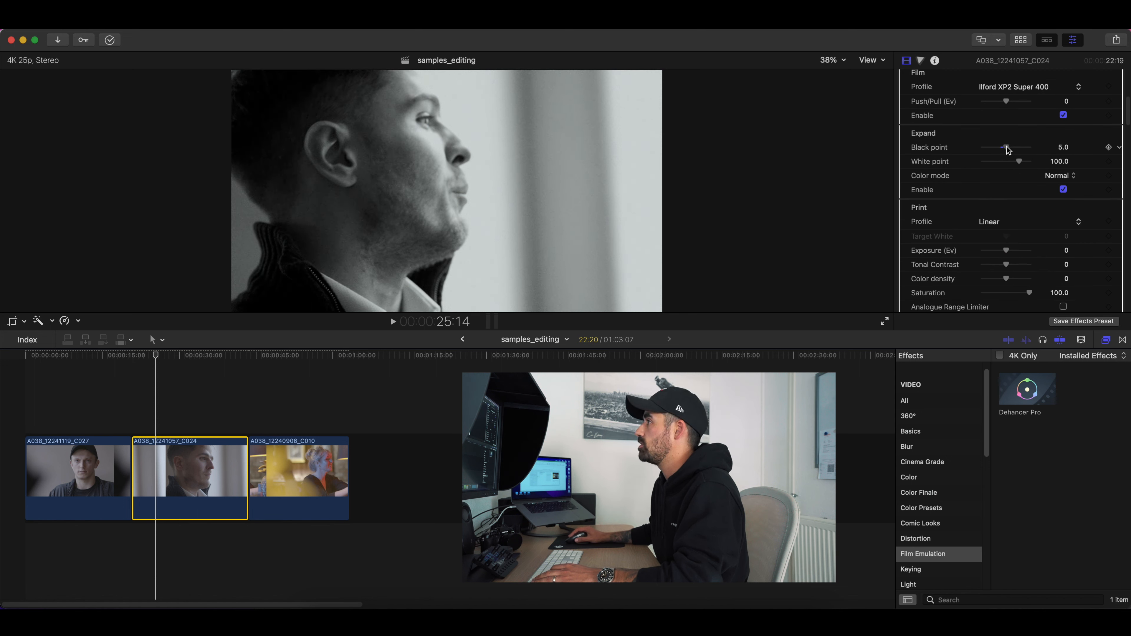
key(space)
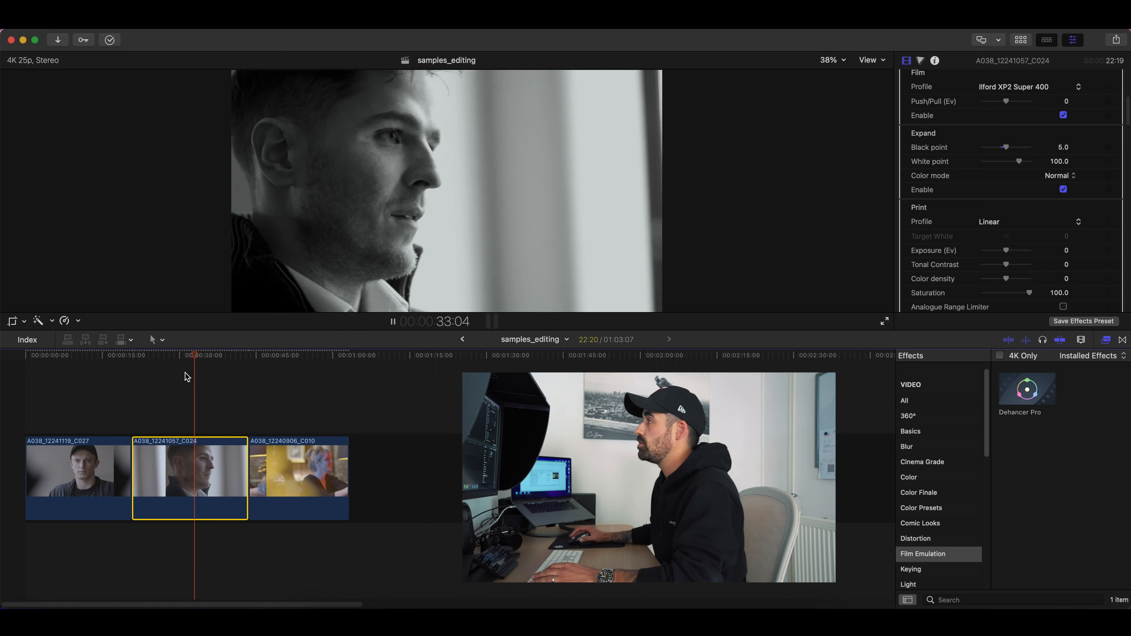
key(space)
- Look through the second clip's Color Head, Film Grain and Halation settings
scroll(1024, 239, down, 8)
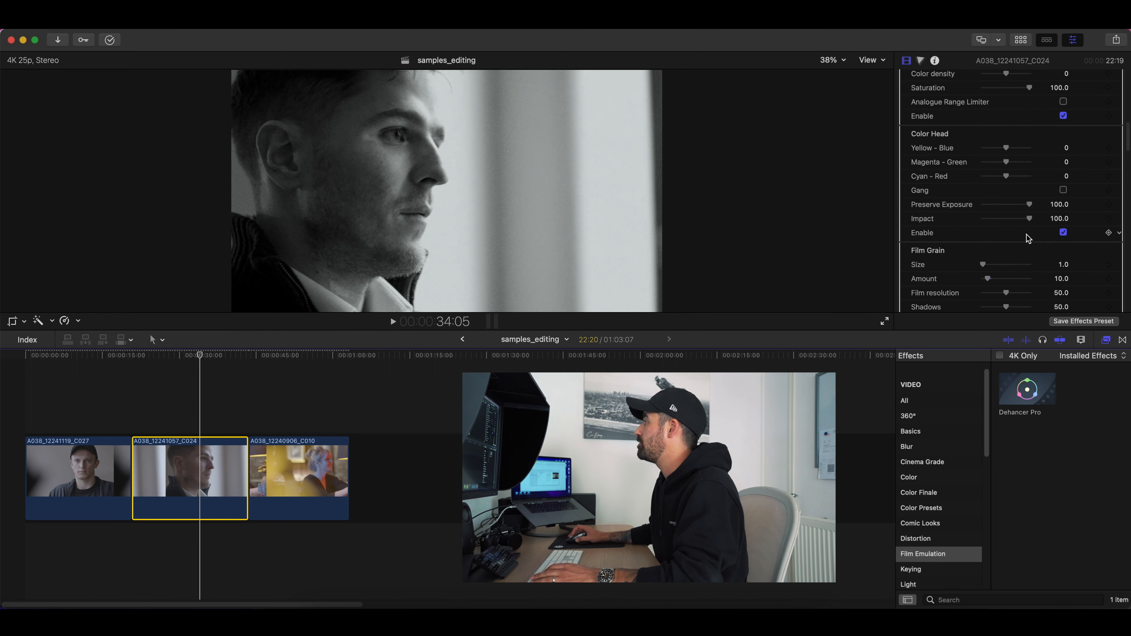
scroll(989, 178, down, 10)
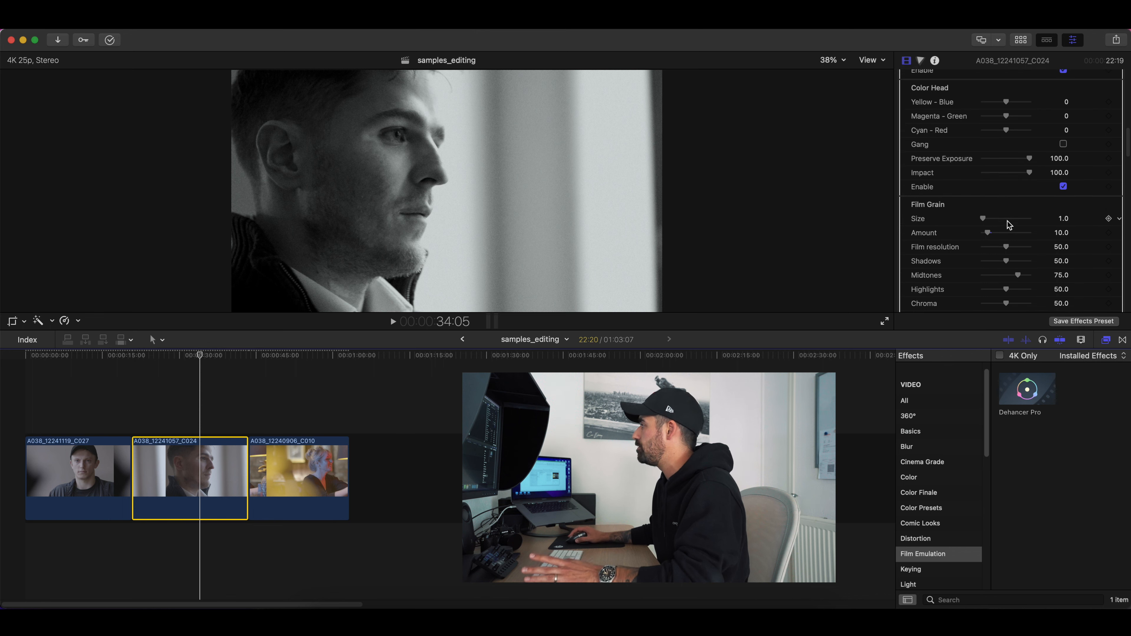
scroll(1008, 224, up, 1)
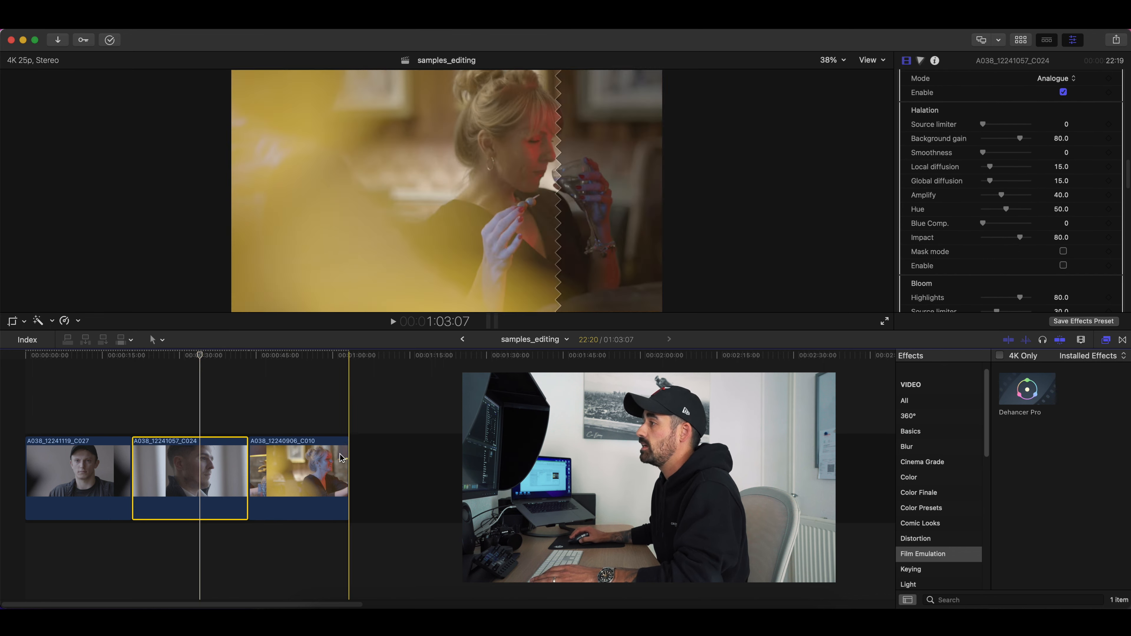
- Apply Dehancer Pro to the clip A038_12240906_C010 and set its input source to Choose Camera
click(296, 467)
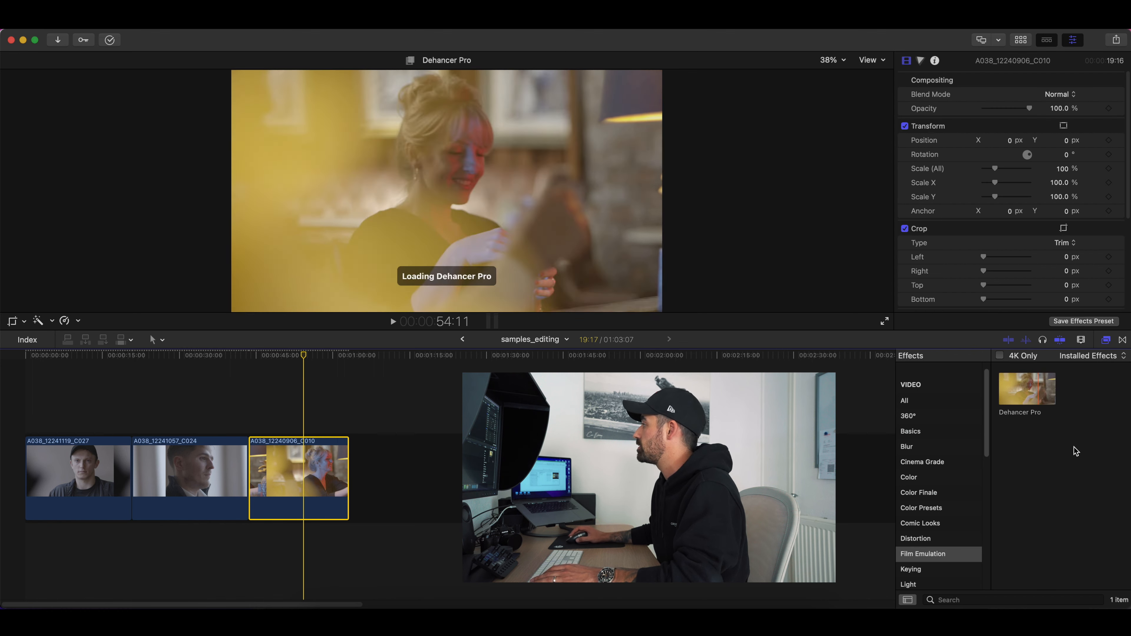
drag(1025, 391, 321, 483)
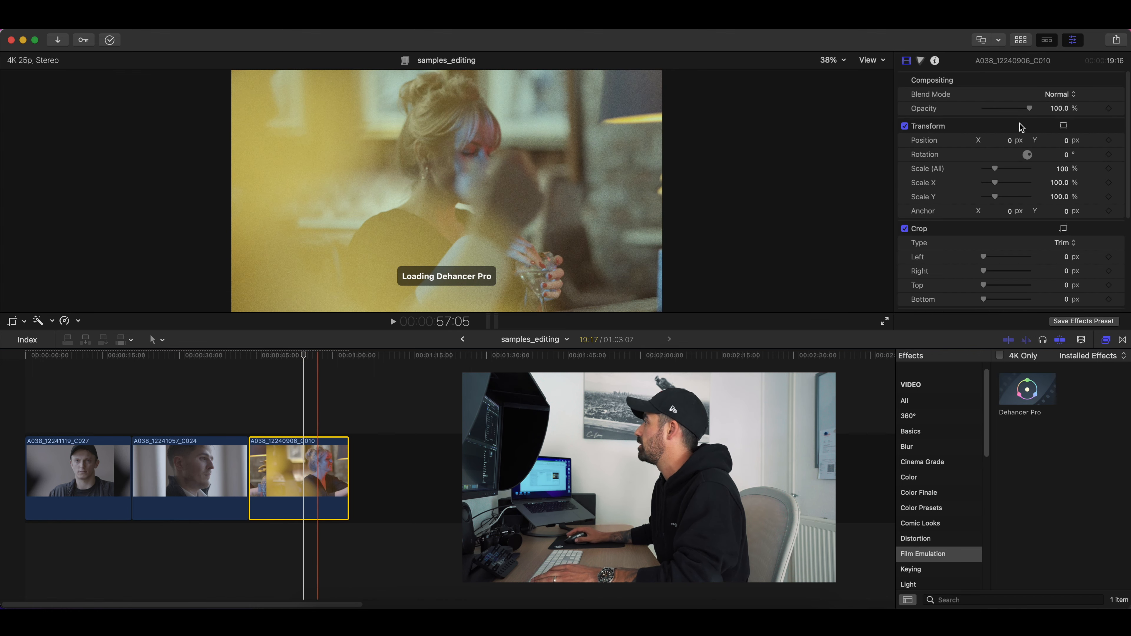
click(992, 132)
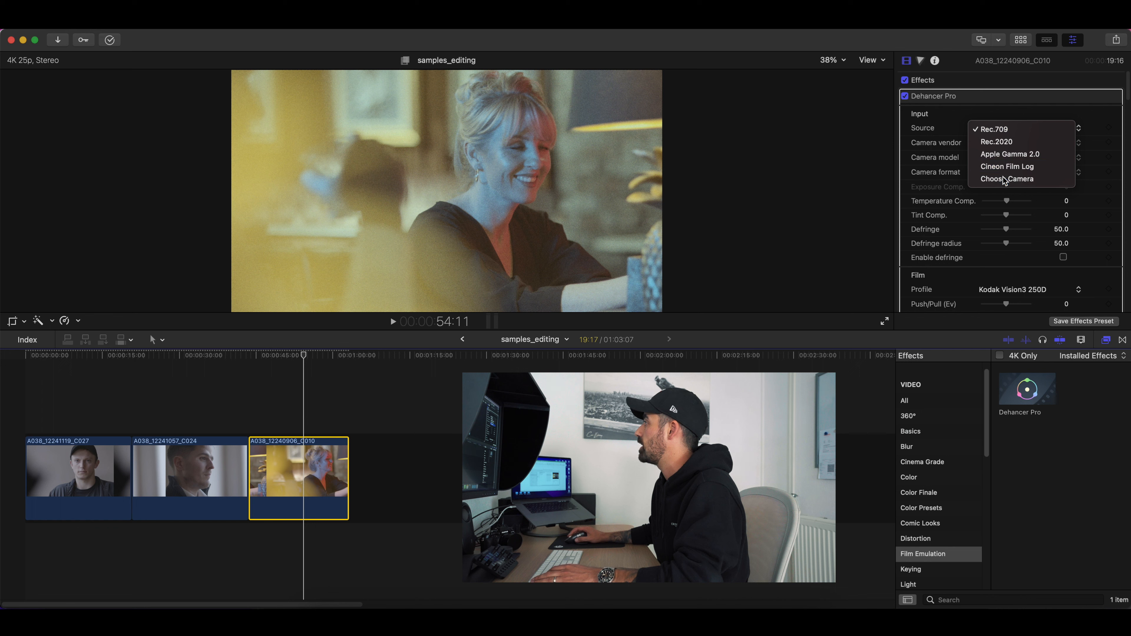
click(993, 179)
- Set the third clip's camera to Blackmagic Design, Pocket Cinema Camera 6K, Film Gen4 ISO 400, with exposure -0.3 and temperature and tint 1.0
click(1005, 143)
click(1007, 181)
click(1004, 158)
click(1004, 183)
click(998, 172)
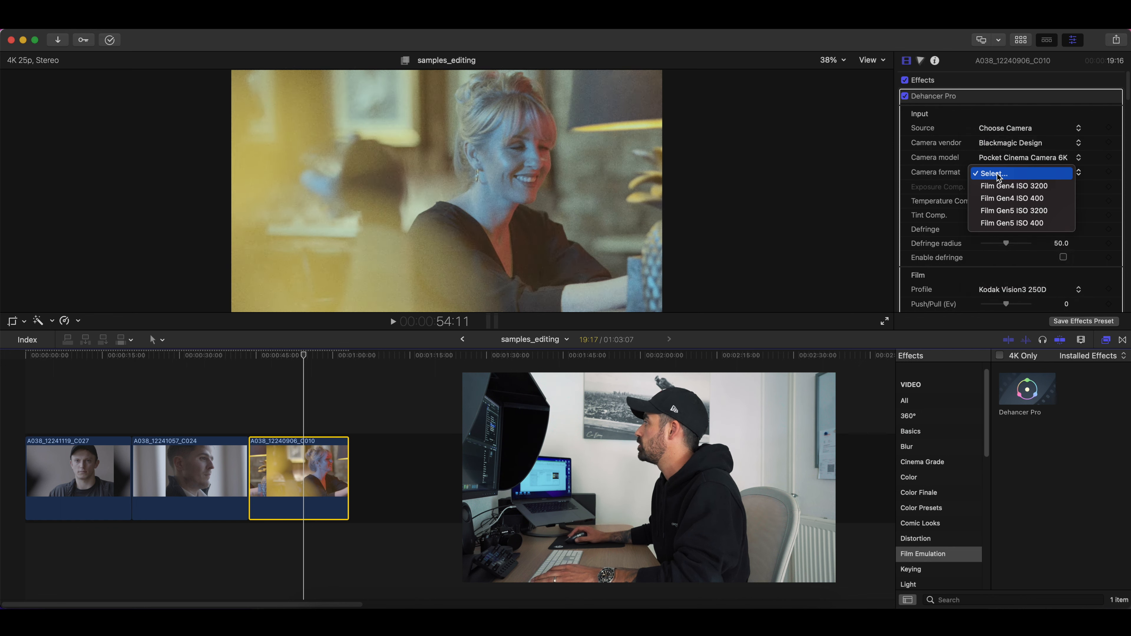
click(1004, 199)
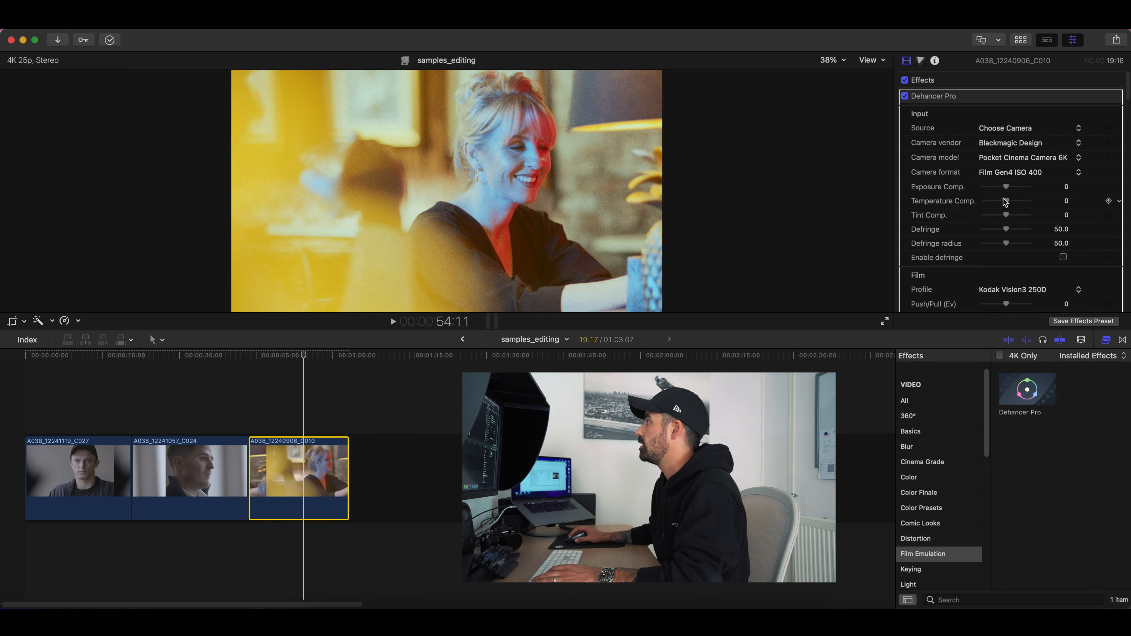
scroll(1005, 202, down, 1)
drag(1006, 173, 1005, 173)
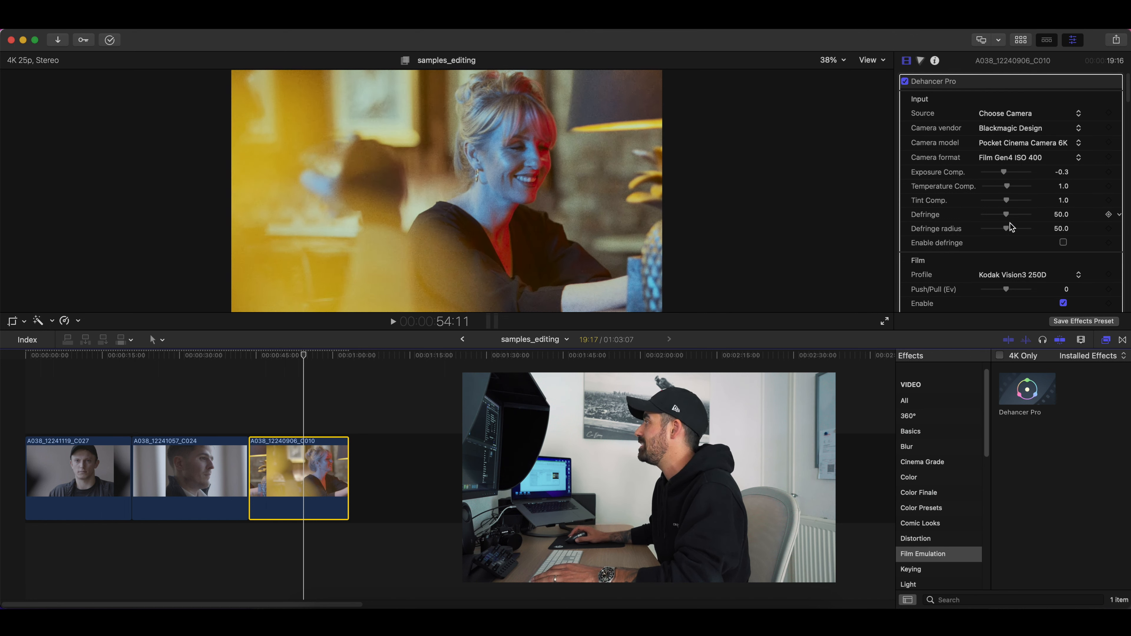
- Try the film profiles Konica Centuria 100 DNP, Kodak Ultramax 400, Kodak Portra 160, Kodak Portra 400, Fujifilm Instax and Fuji Reala 500D
scroll(1009, 217, down, 4)
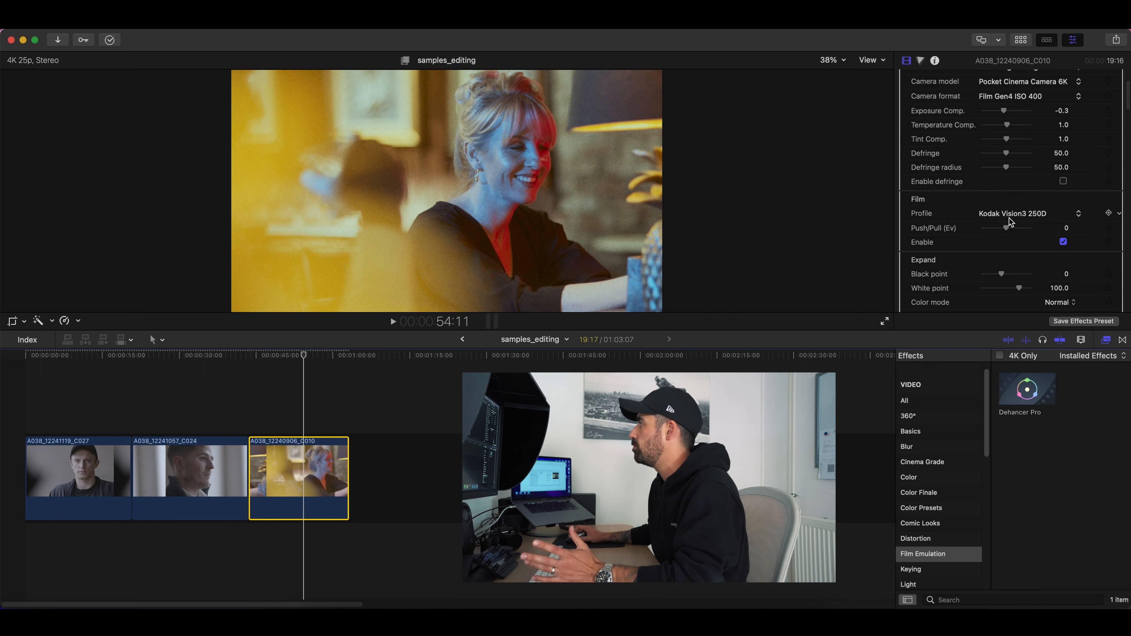
click(1008, 218)
click(1030, 249)
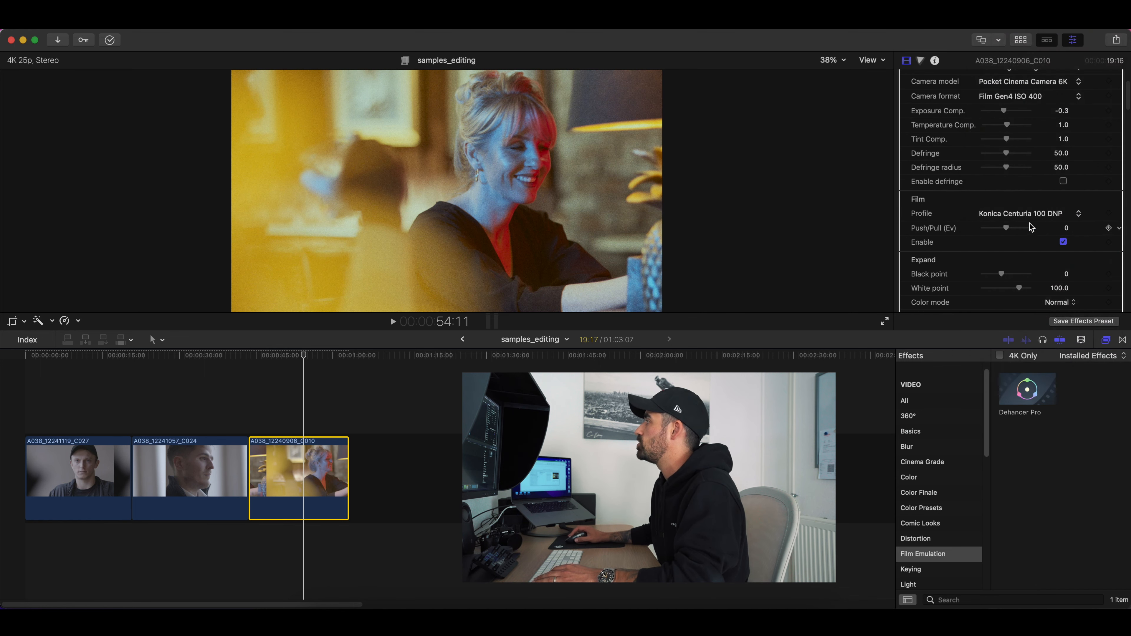
click(1029, 216)
click(1020, 153)
click(1024, 216)
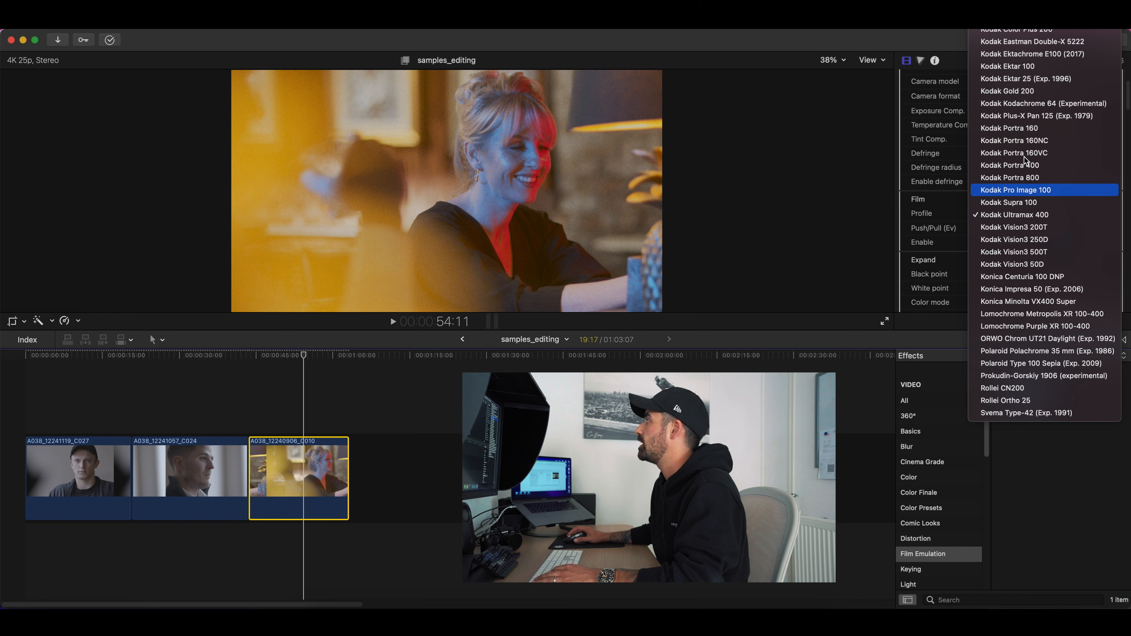
click(1026, 128)
click(1020, 214)
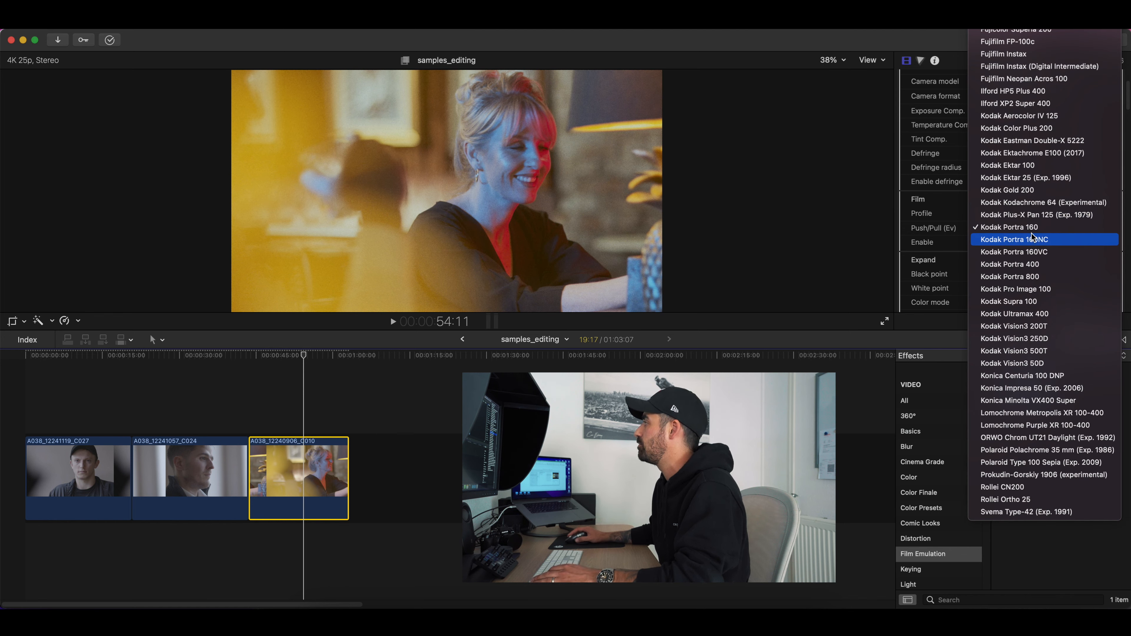
click(1041, 264)
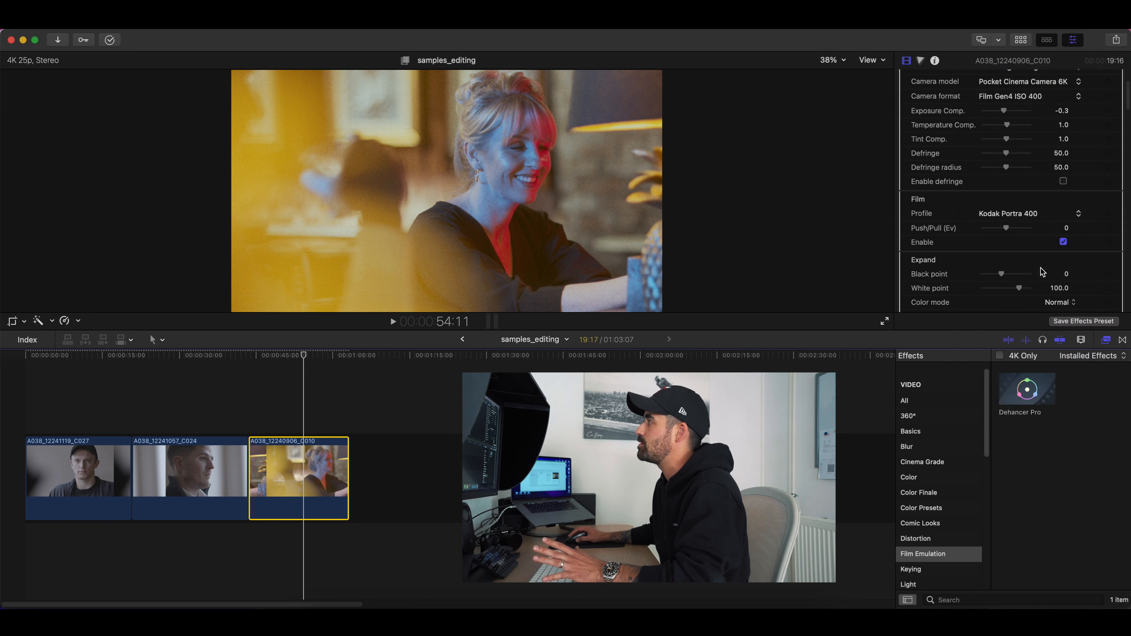
click(1021, 217)
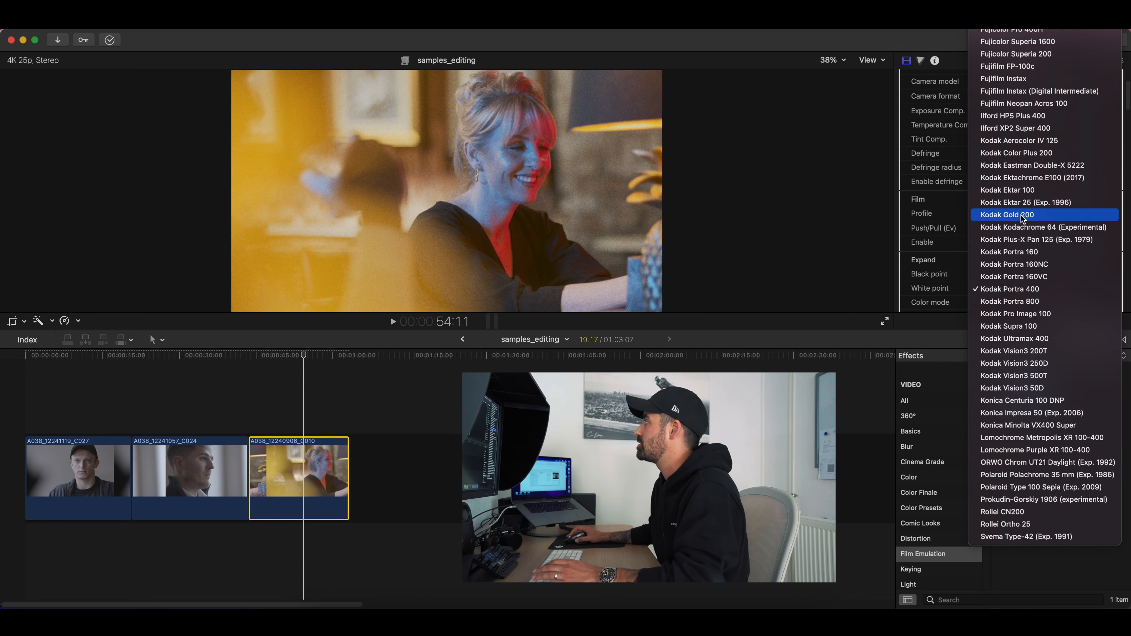
click(1024, 115)
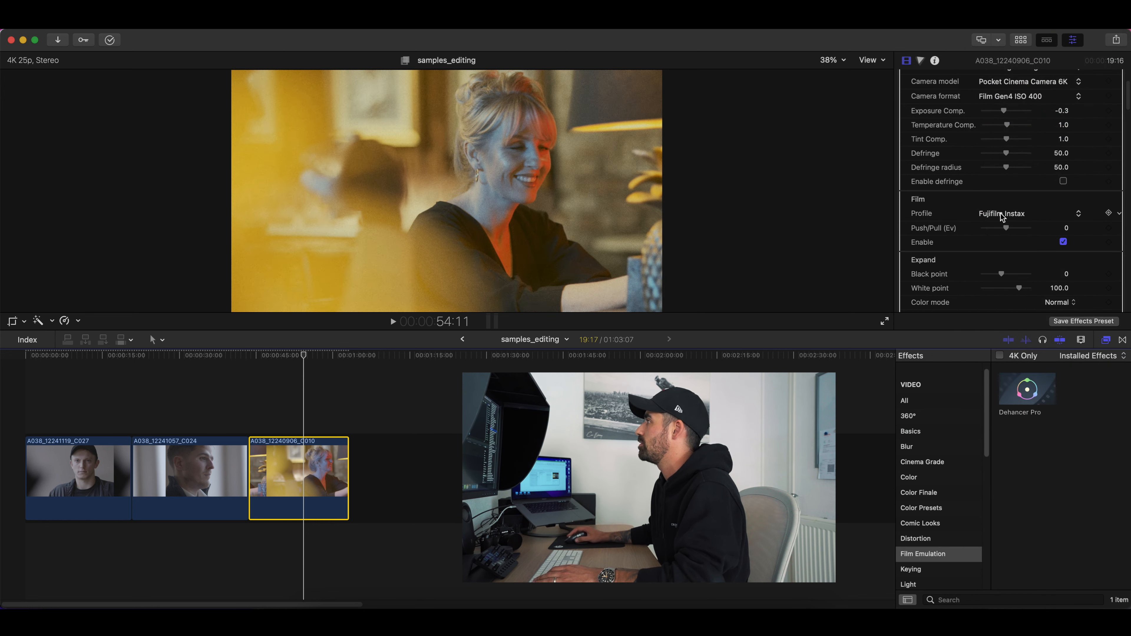
click(1002, 217)
click(1013, 162)
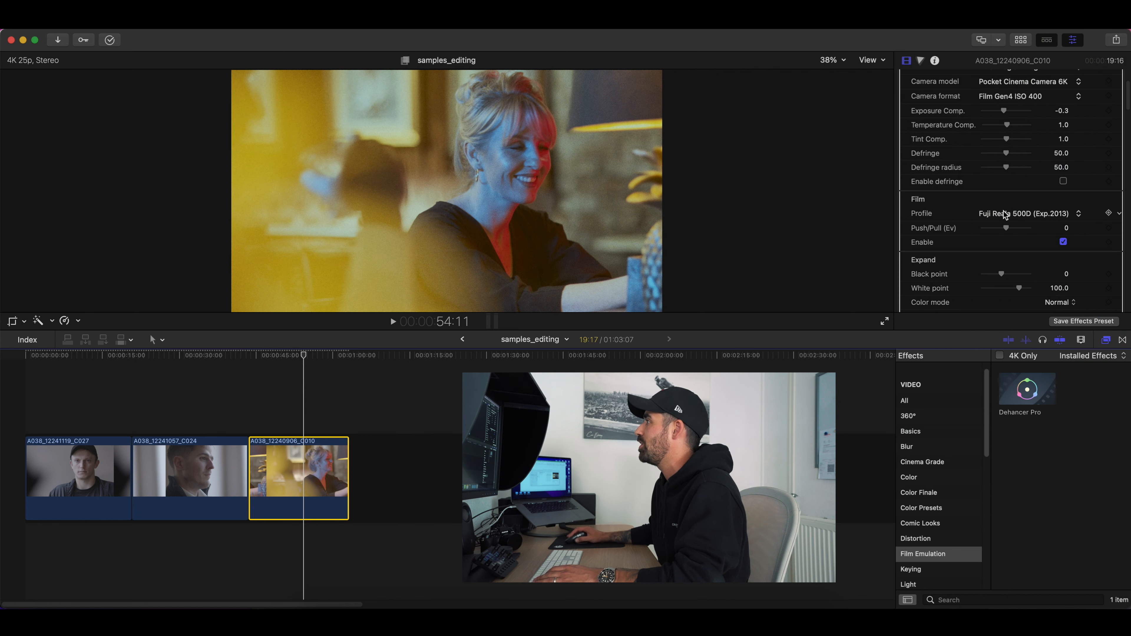
- Set the third clip's film profile to Cinestill 50D and its Push/Pull to 0.29
click(1004, 213)
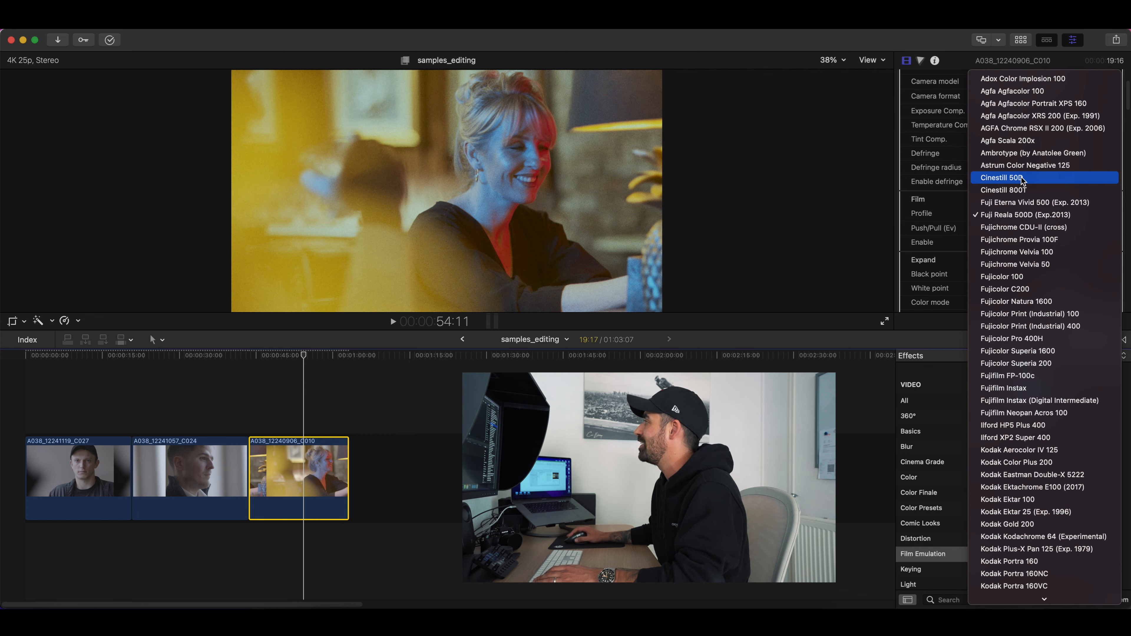
click(1021, 180)
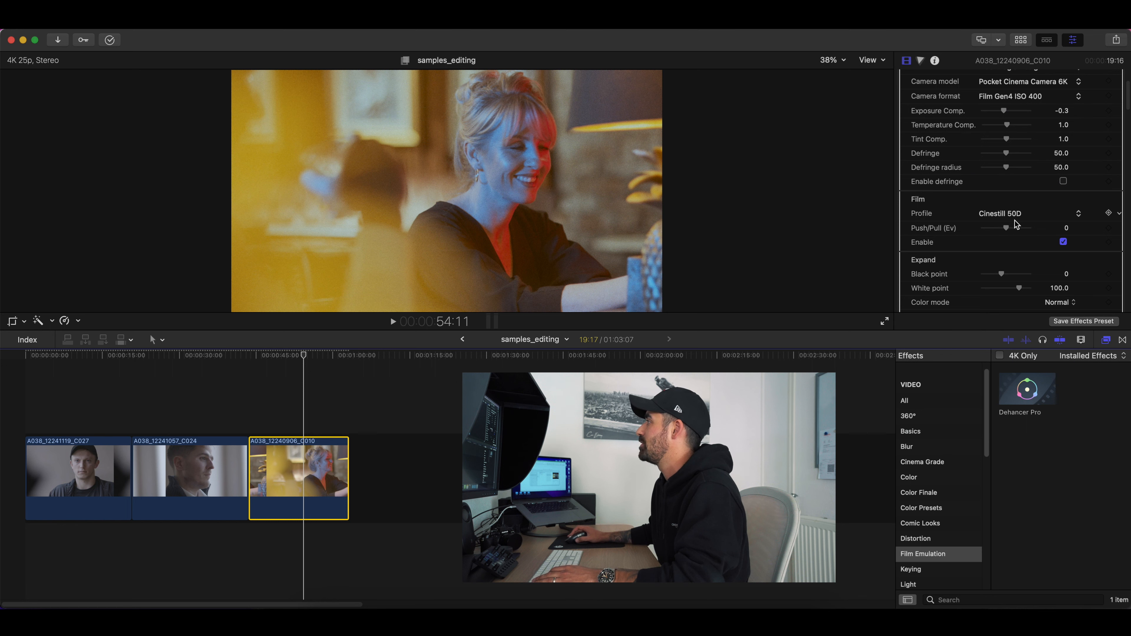
scroll(1015, 221, down, 2)
drag(1008, 197, 1012, 201)
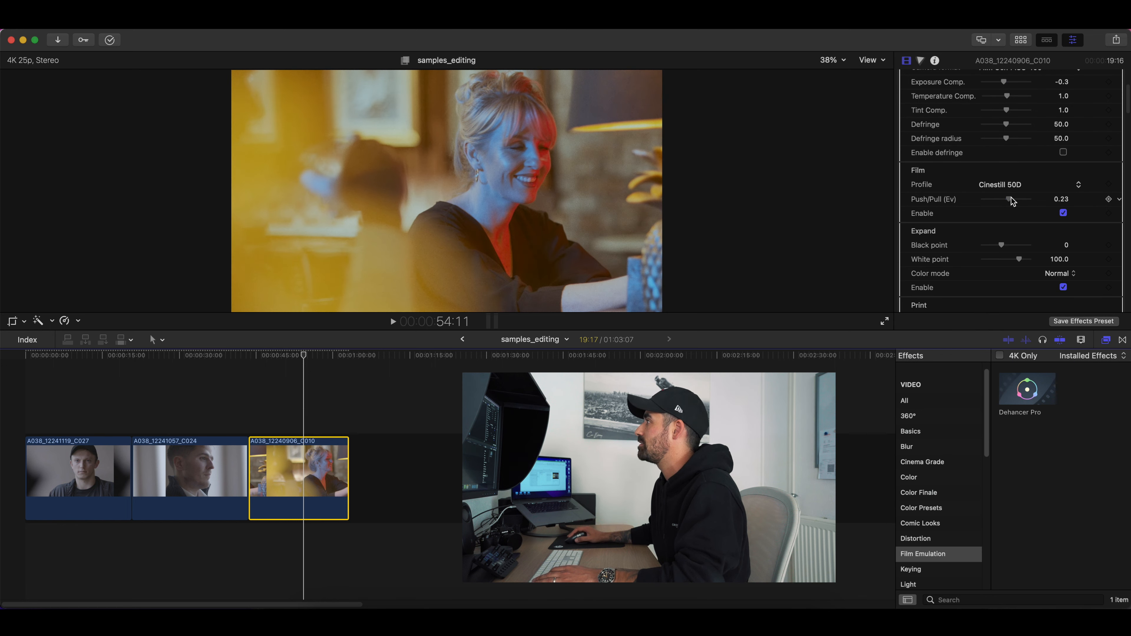
- Set the third clip's Expand black point to 6.0 and look through its Print, Color Head, Bloom and Vignette settings
scroll(1028, 224, down, 4)
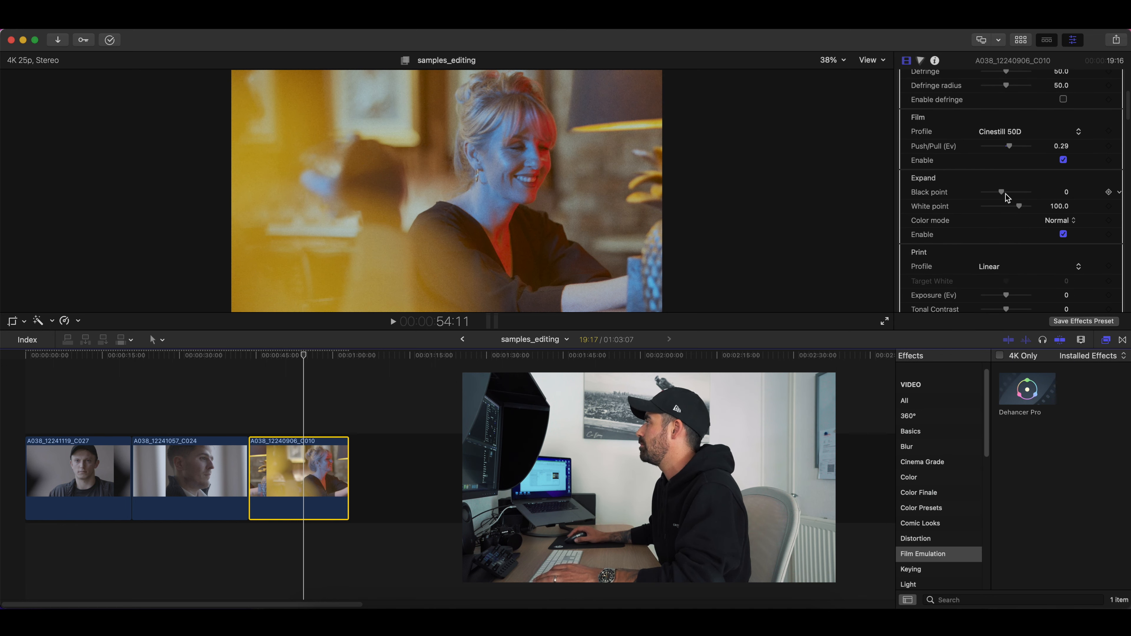
scroll(1024, 227, down, 6)
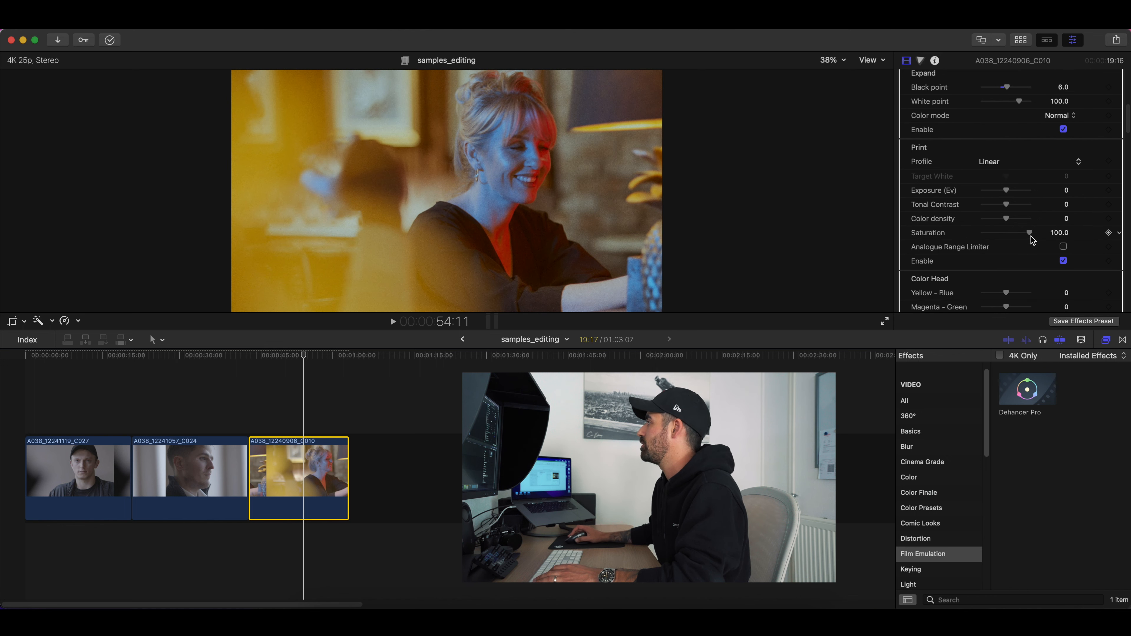
scroll(1029, 239, down, 3)
scroll(1009, 243, down, 4)
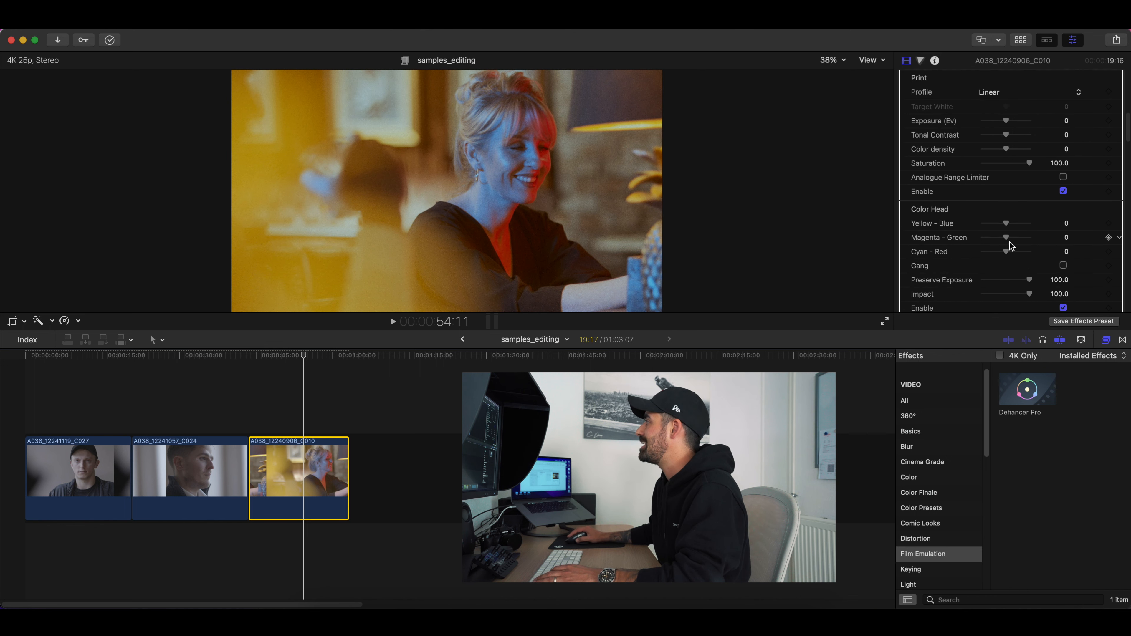
scroll(1006, 205, down, 15)
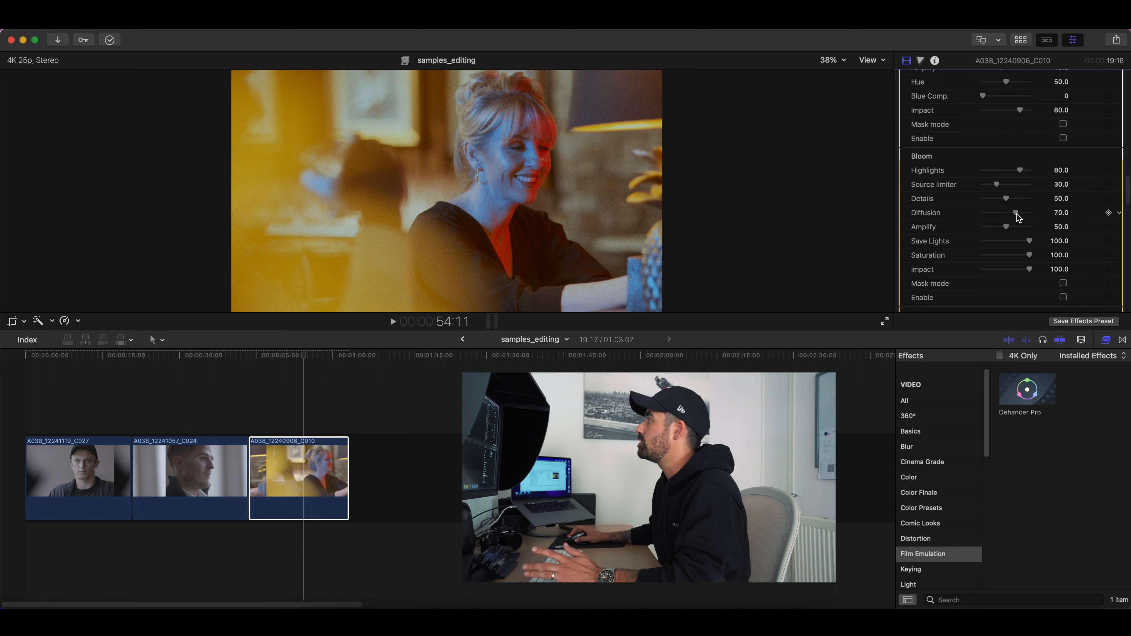
scroll(1017, 217, down, 3)
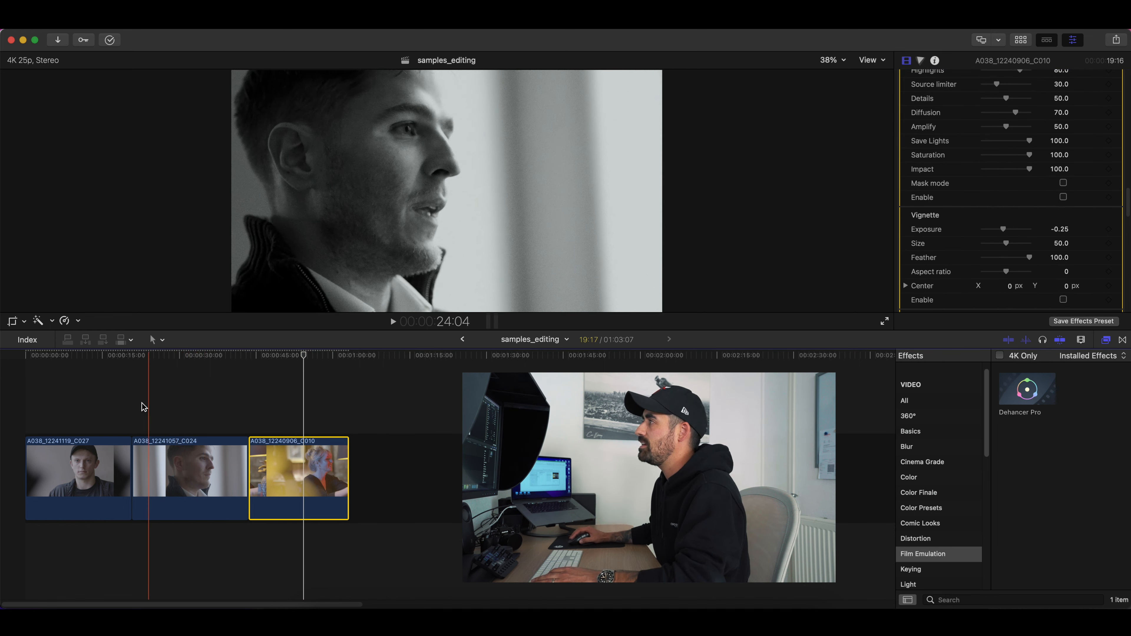
- Play part of the first clip to review its film look, and return the playhead to the third clip
key(space)
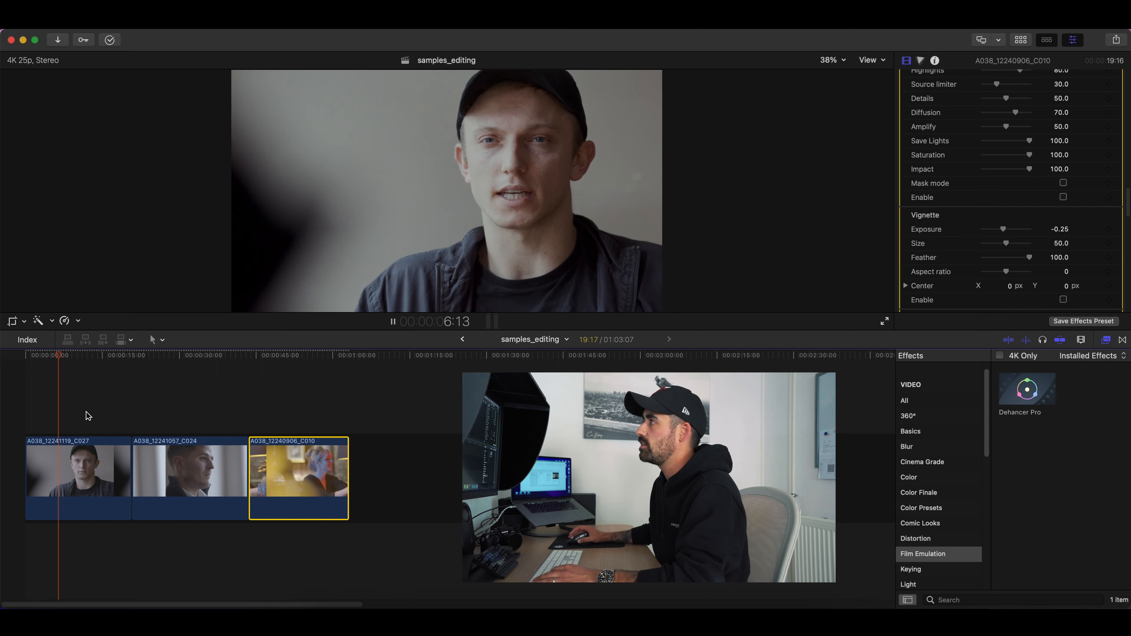
key(space)
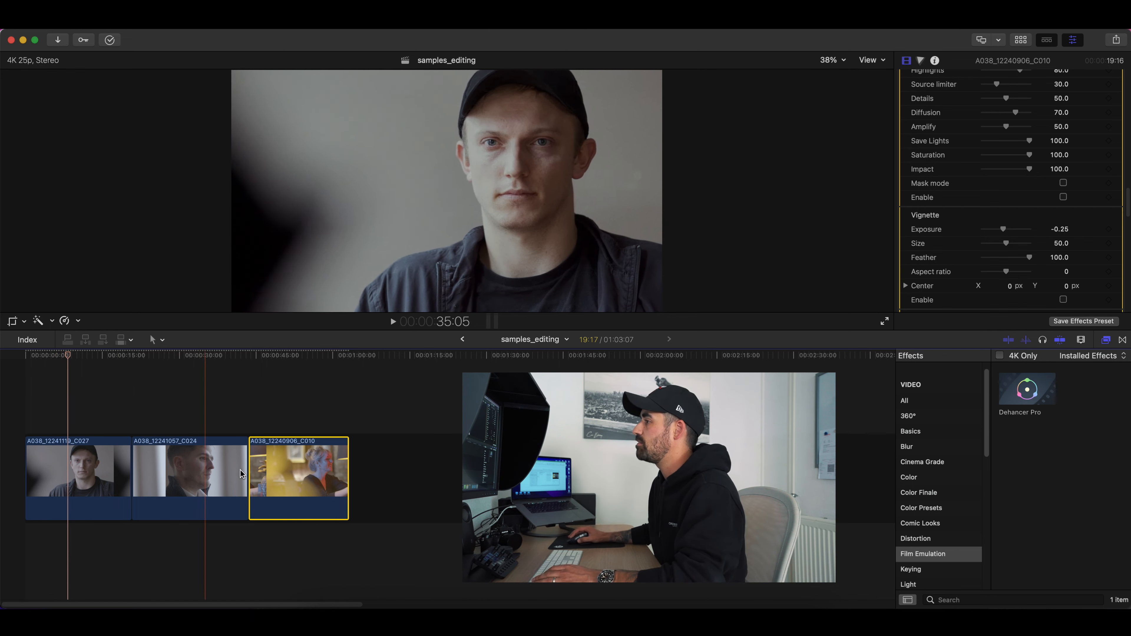
click(307, 355)
- Compare the third clip with and without Dehancer Pro by switching the effect off and on, leaving it enabled
scroll(936, 98, up, 15)
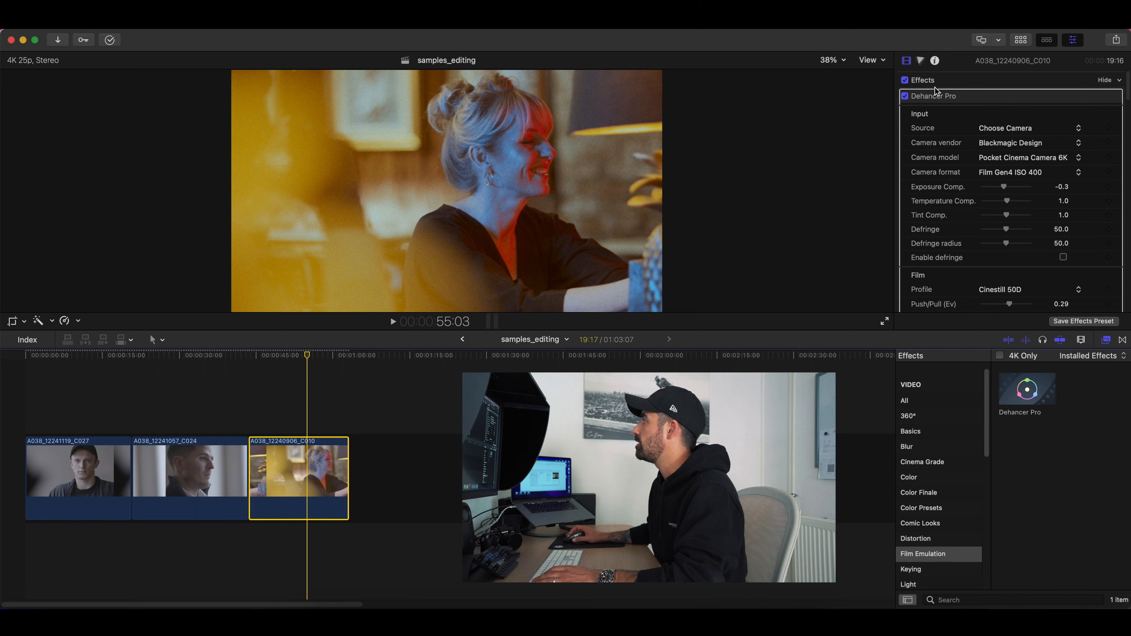
click(906, 96)
click(906, 96)
click(906, 96)
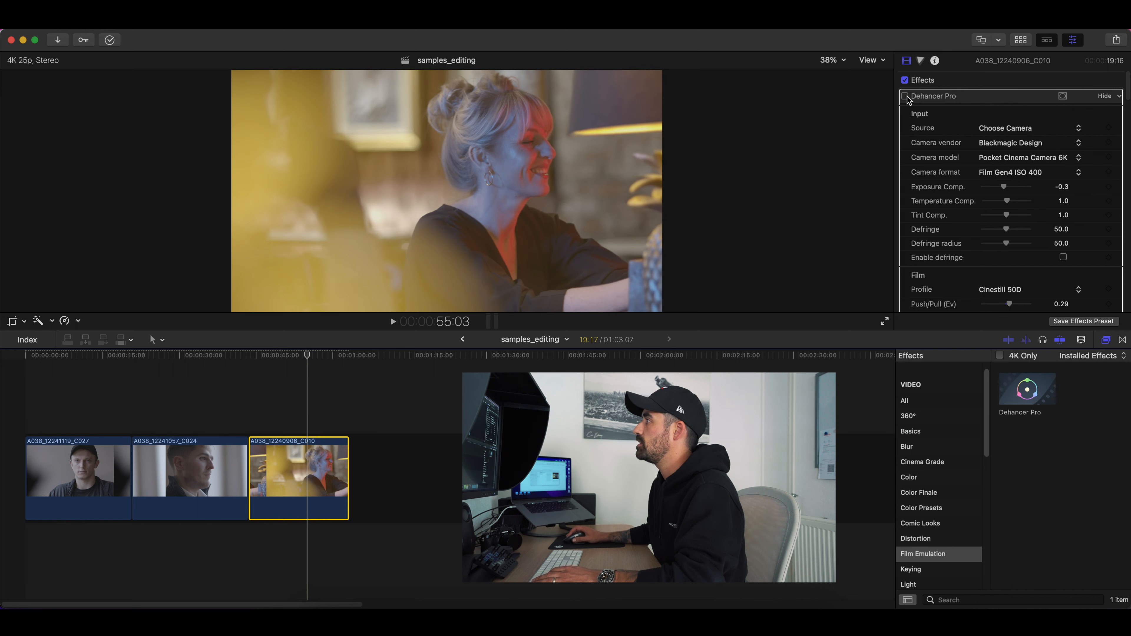
click(905, 96)
click(906, 96)
click(906, 97)
- Play the third clip to check the finished look and show it in full screen
key(space)
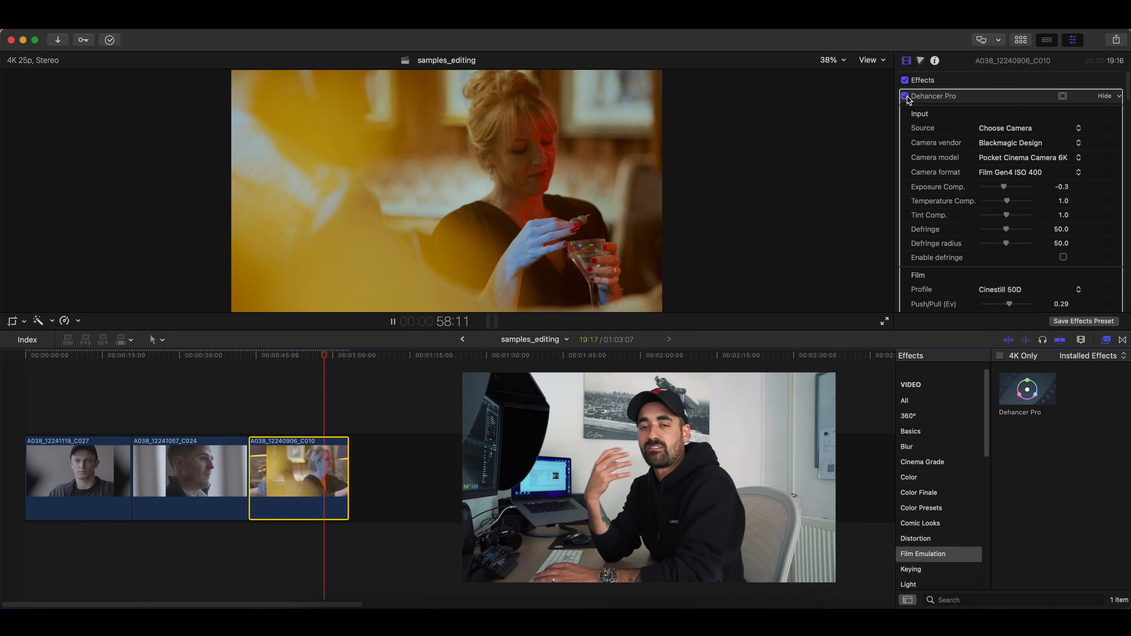
key(space)
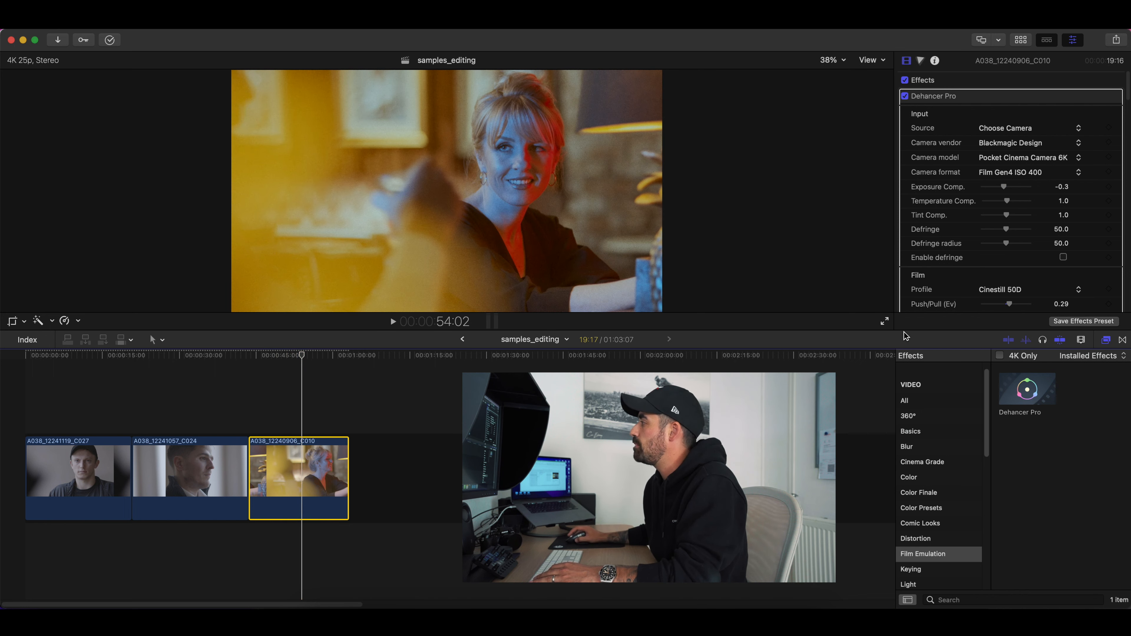
click(886, 326)
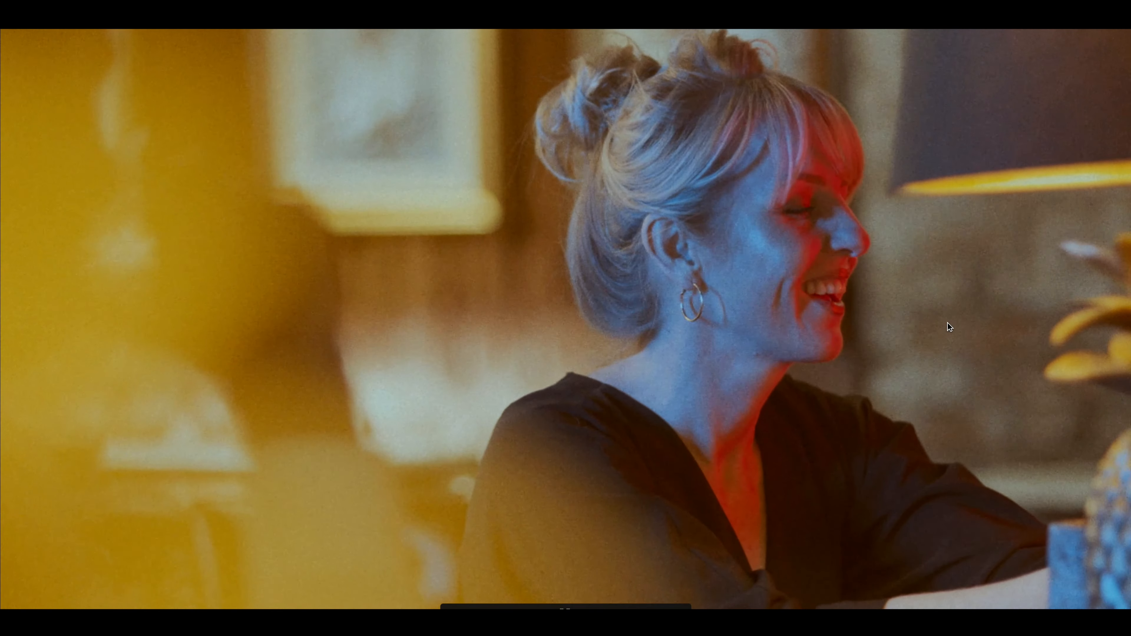